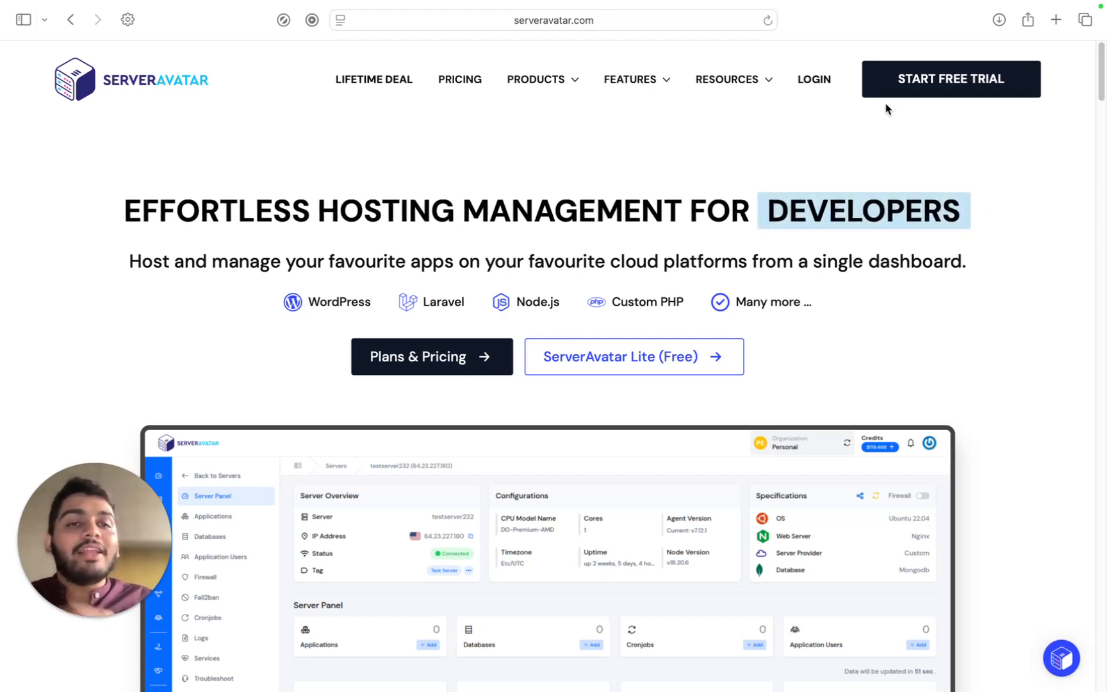
# Step: Log in, view the applications overview on the dashboard, and open the form for creating an instant backup
pyautogui.click(823, 90)
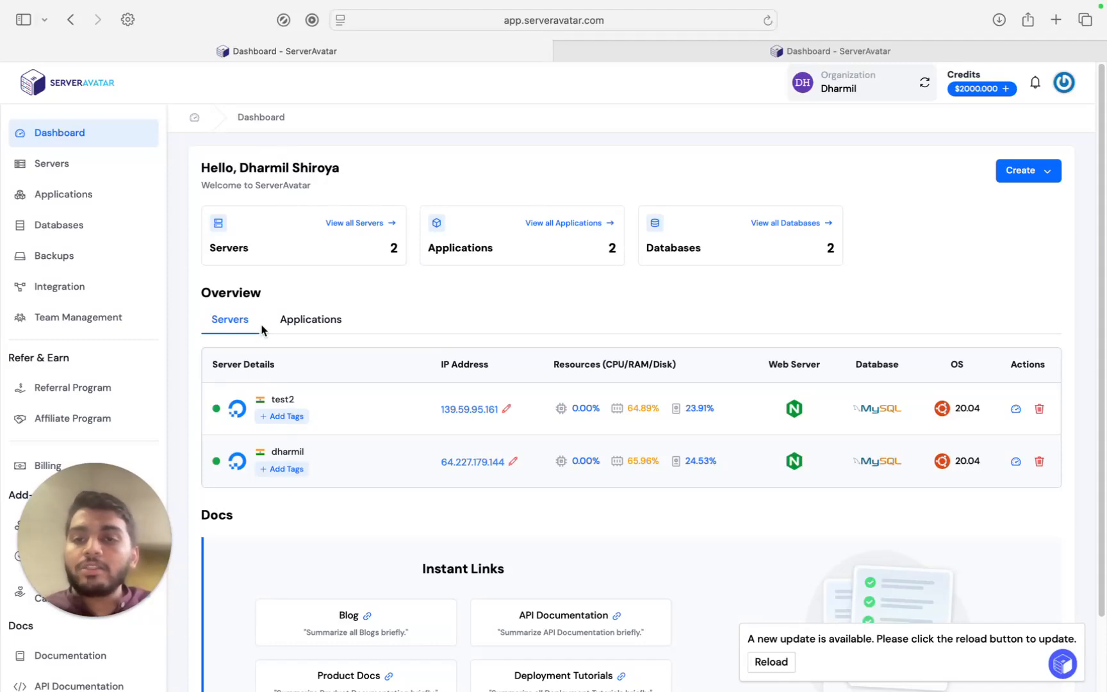
pyautogui.click(304, 323)
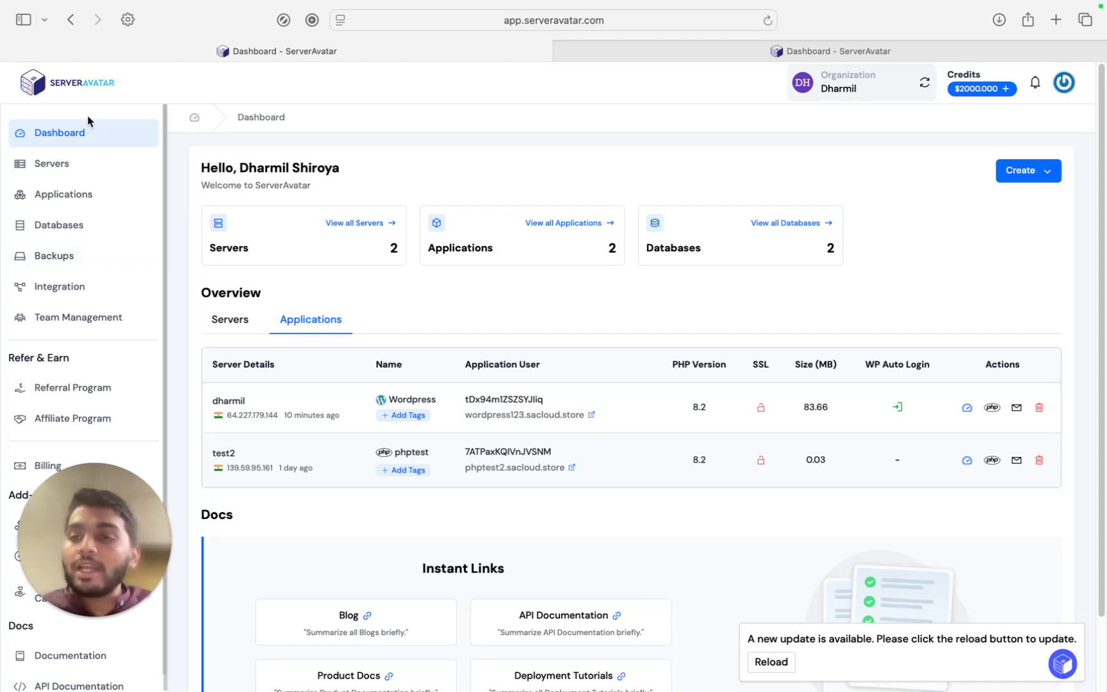
pyautogui.click(63, 259)
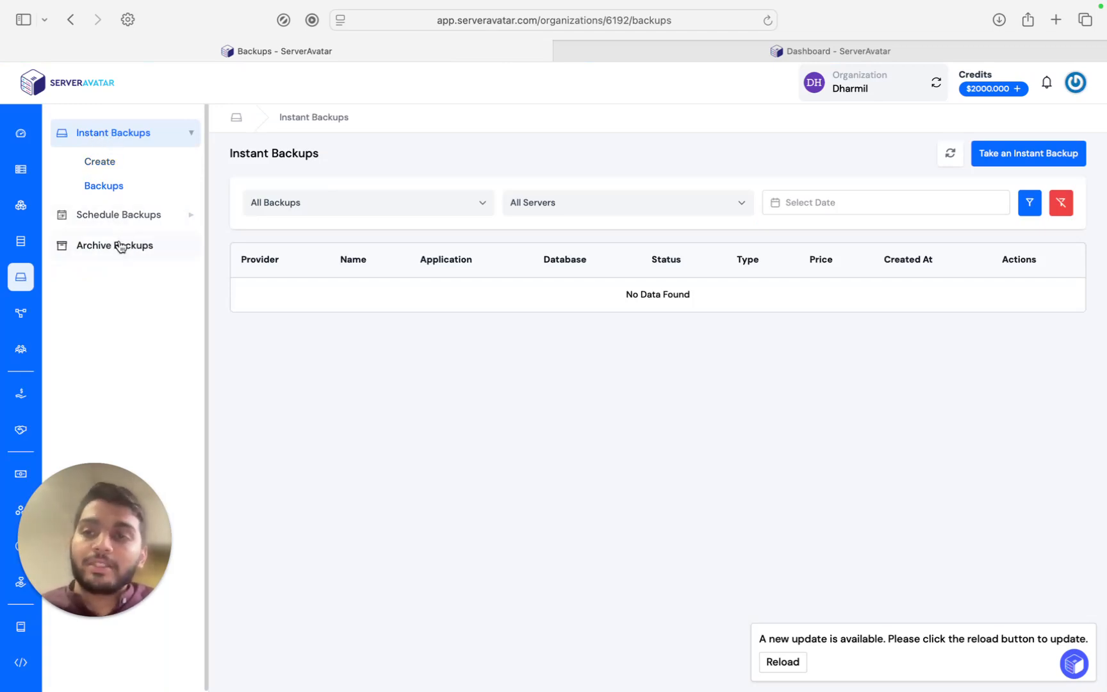
pyautogui.click(111, 164)
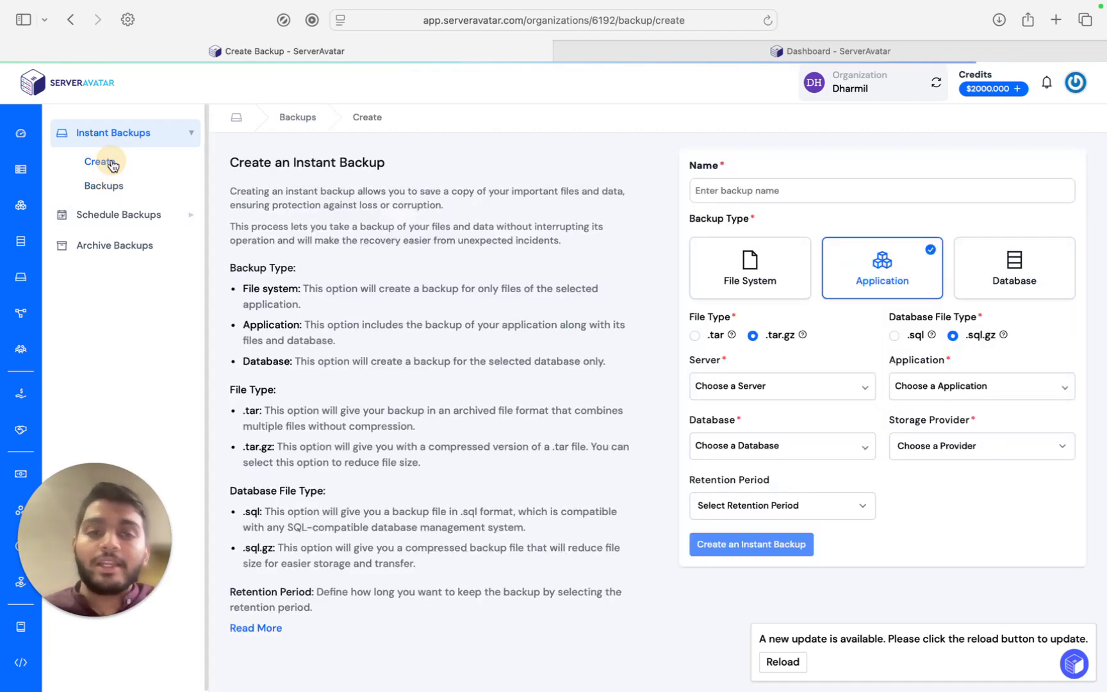
# Step: Name the instant backup backup24-04-2025 and choose Application as the backup type
pyautogui.click(781, 192)
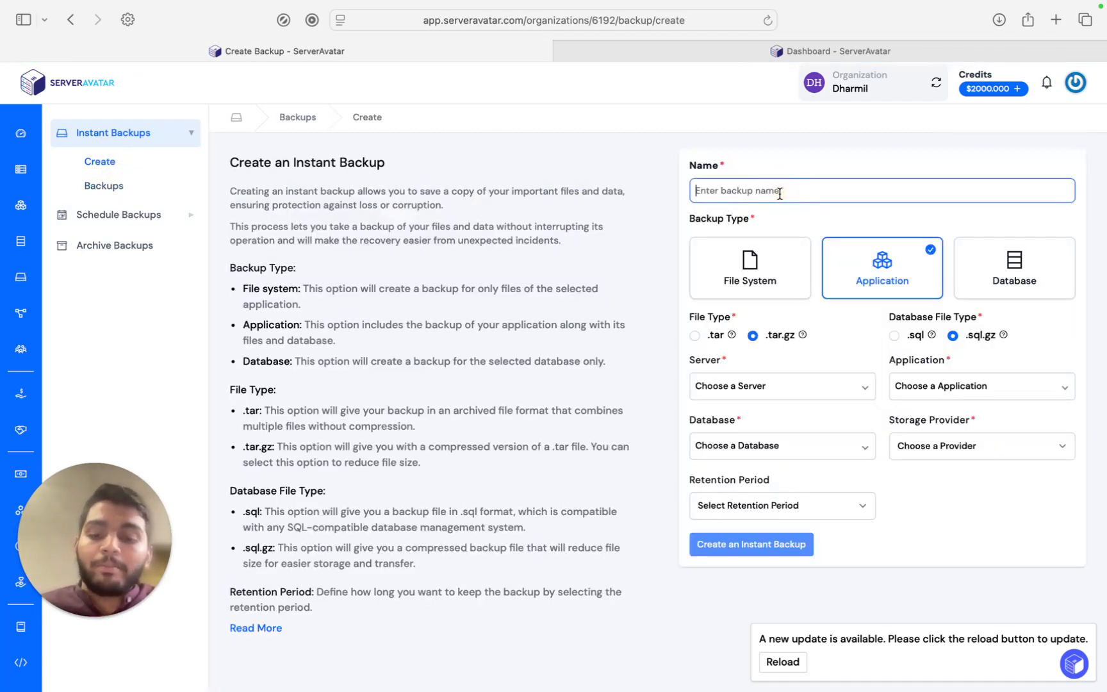
pyautogui.write('backup24-04-2025')
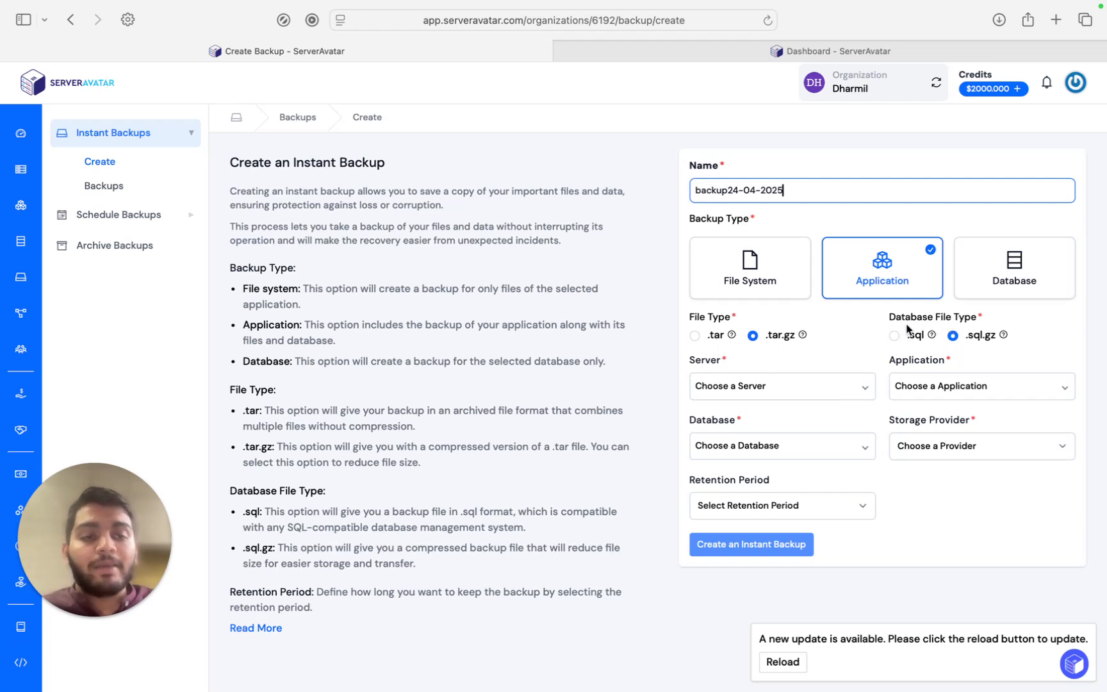
pyautogui.click(867, 286)
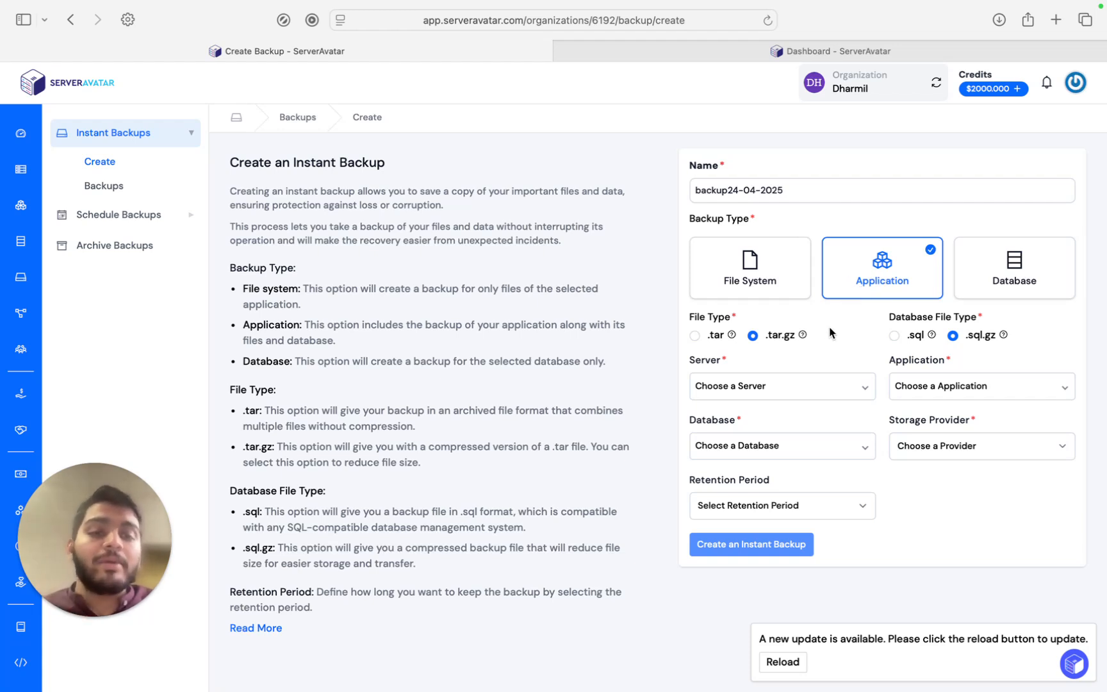
# Step: Select the server that hosts the Wordpress site and choose Wordpress as the application to back up
pyautogui.click(834, 394)
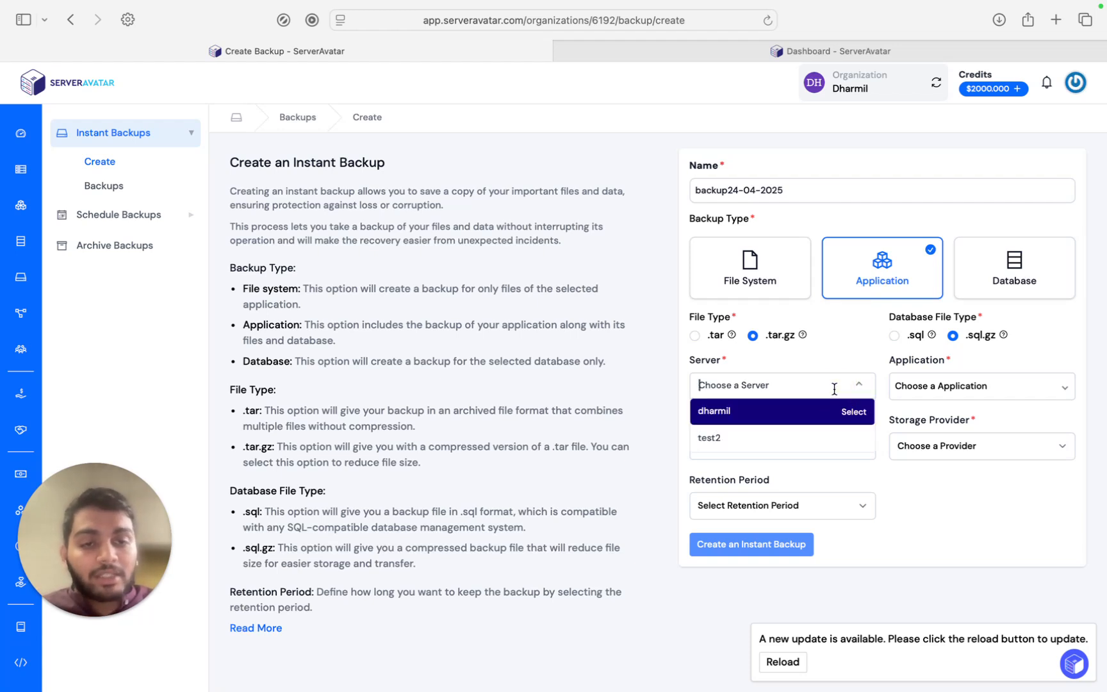
pyautogui.click(805, 413)
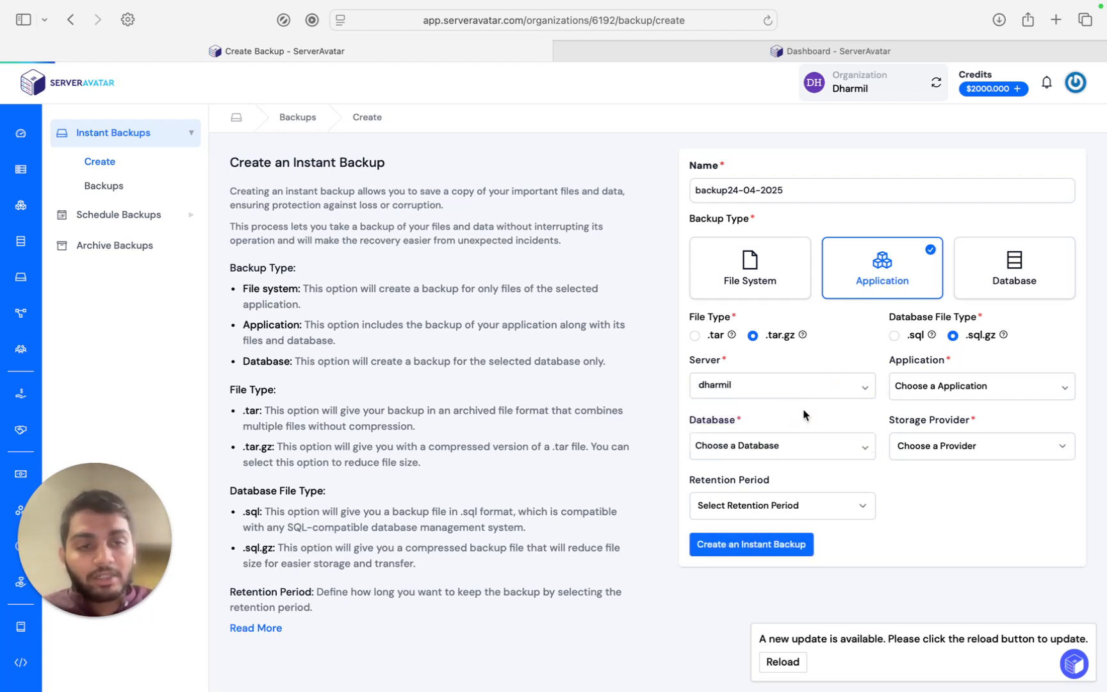
pyautogui.click(959, 391)
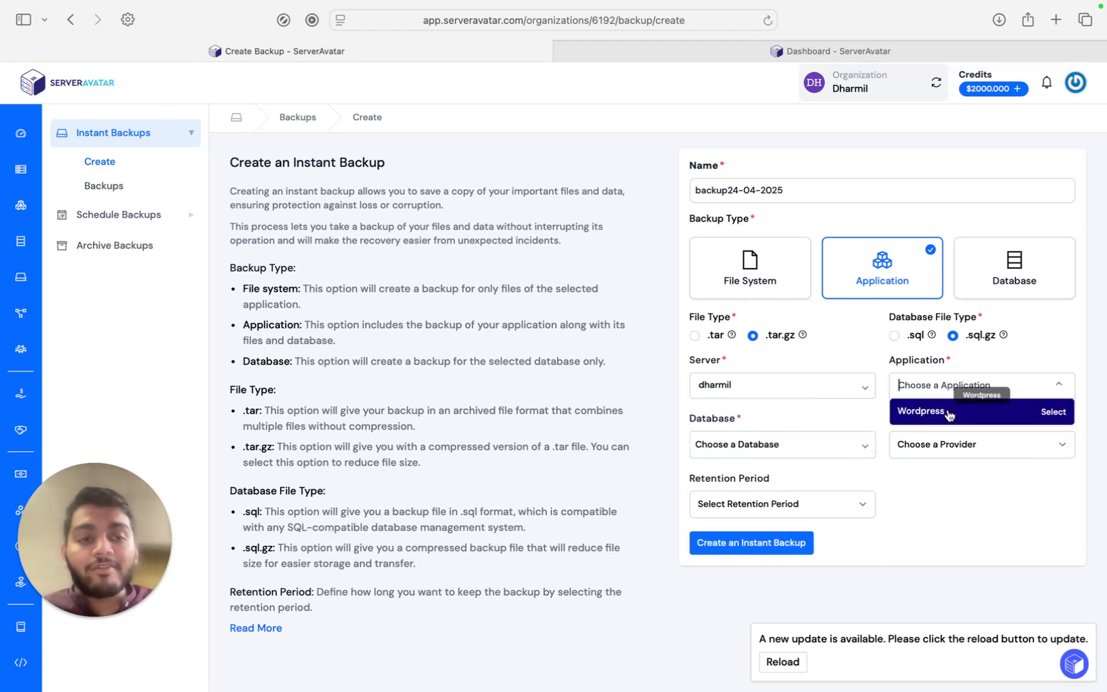
pyautogui.click(947, 416)
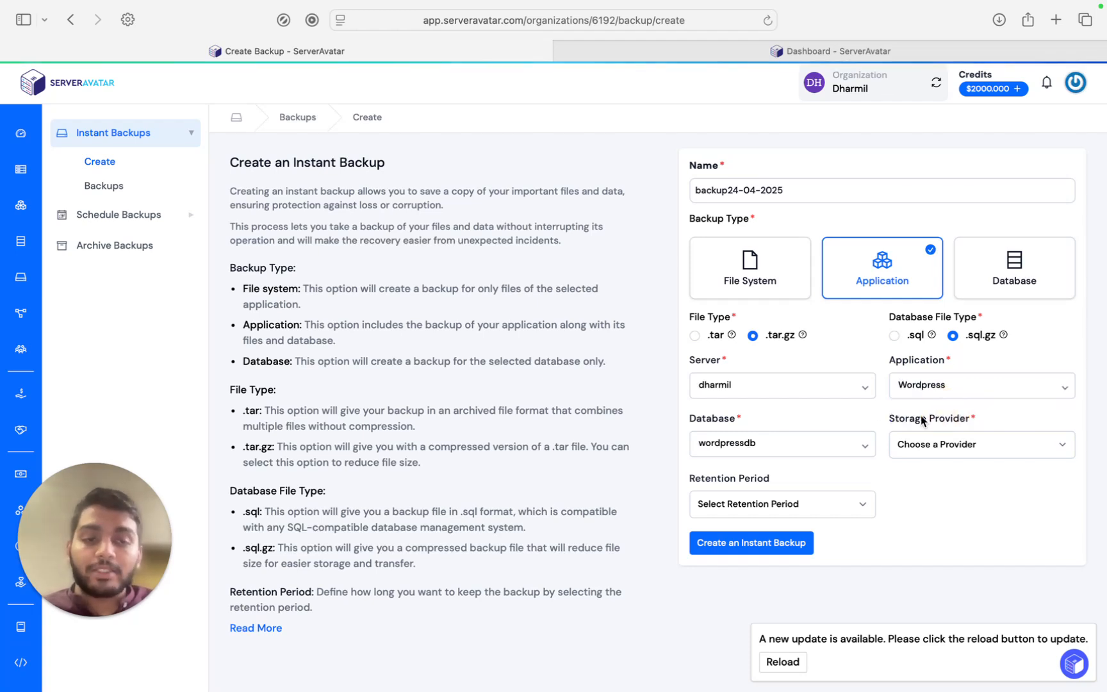
# Step: Try to pick wordpressdb as the backup's database and set the storage provider to ServerAvatar
pyautogui.click(790, 449)
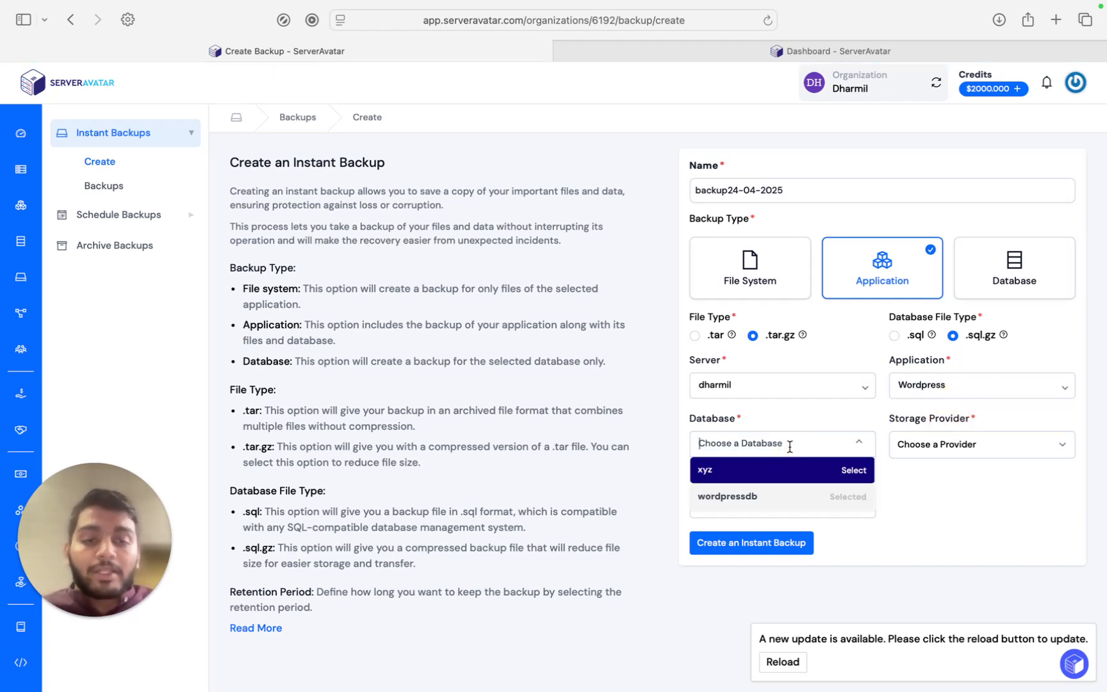
pyautogui.click(770, 499)
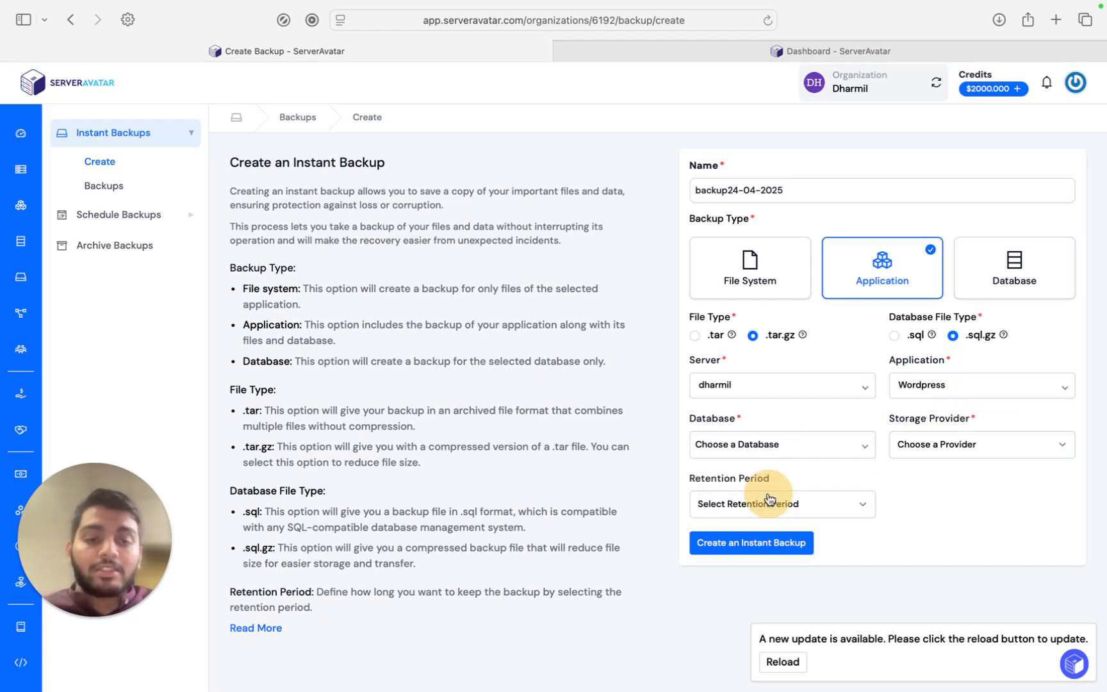
pyautogui.click(951, 451)
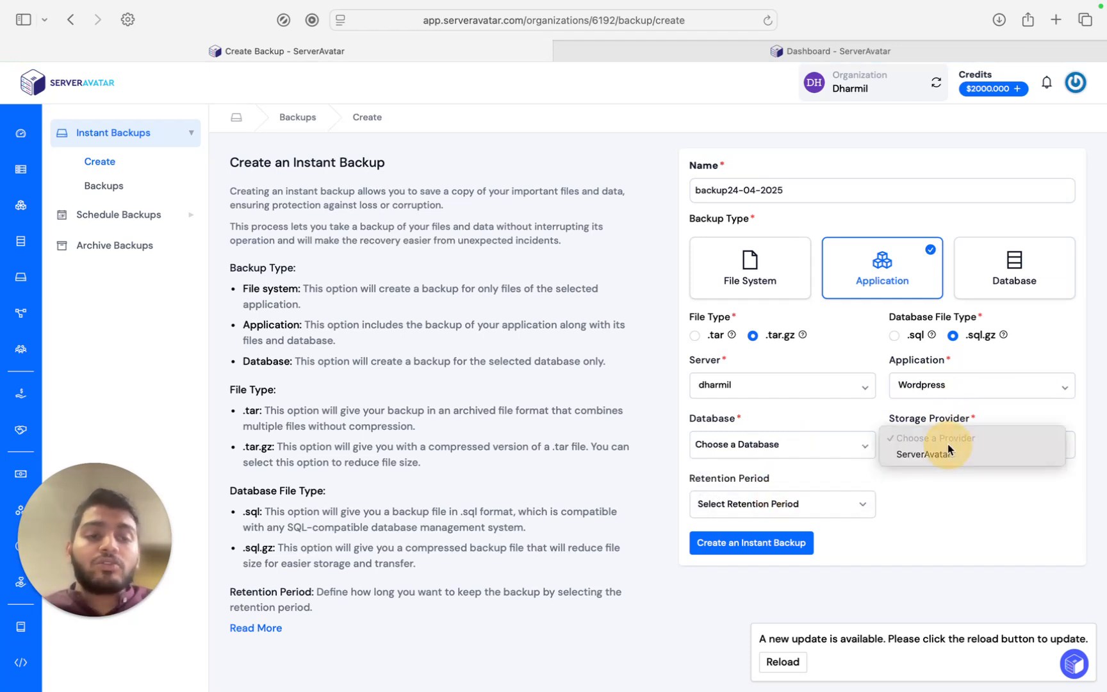
pyautogui.click(914, 458)
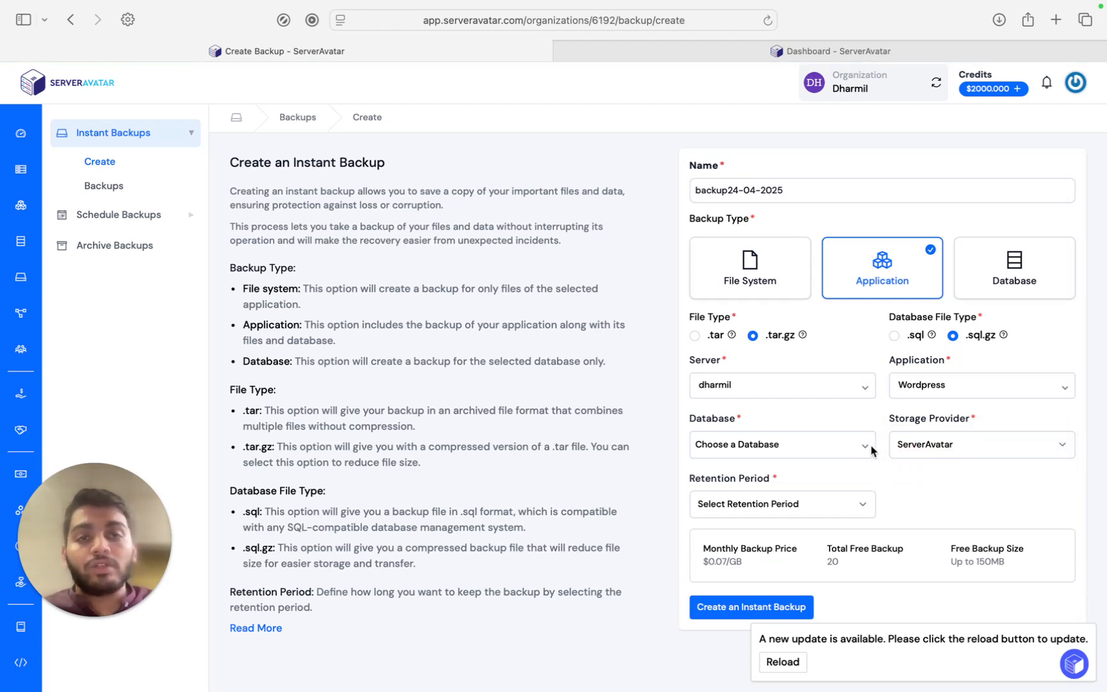
# Step: Open the cloud storage integrations in the second browser tab to view the storage providers that can be linked
pyautogui.click(822, 53)
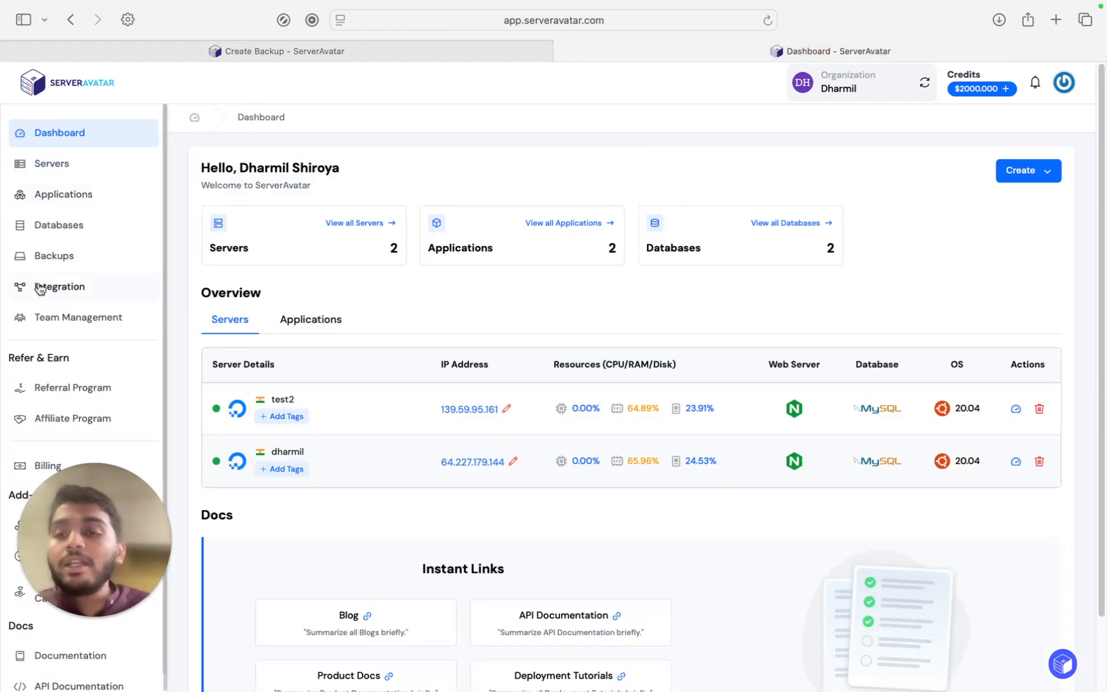
pyautogui.click(70, 289)
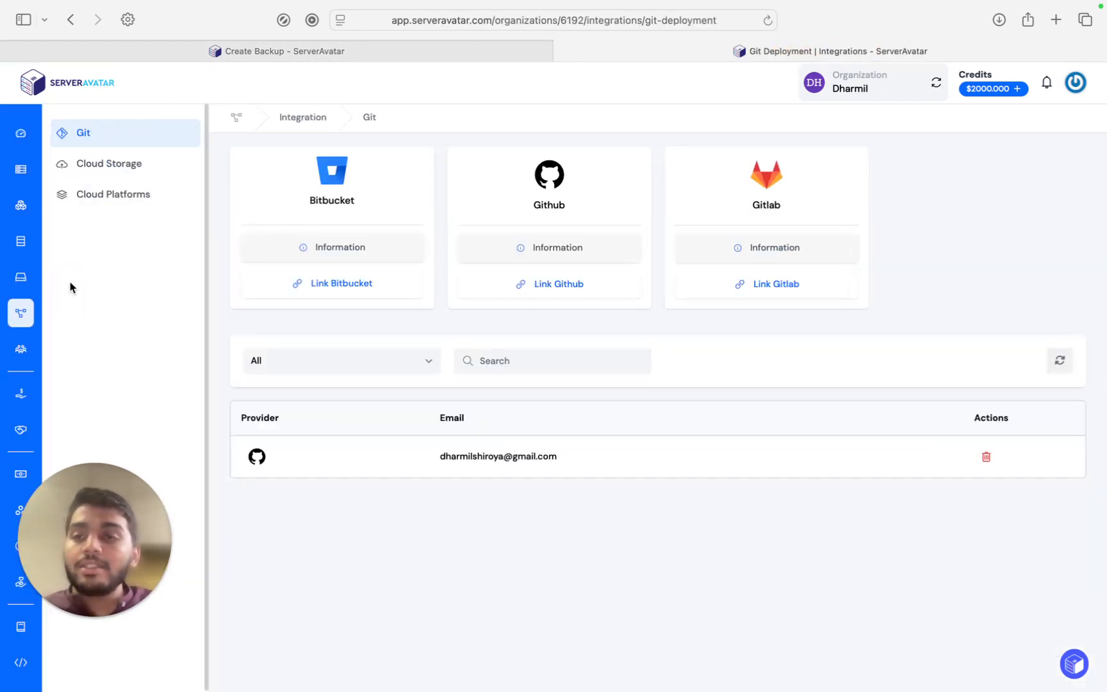
pyautogui.click(113, 168)
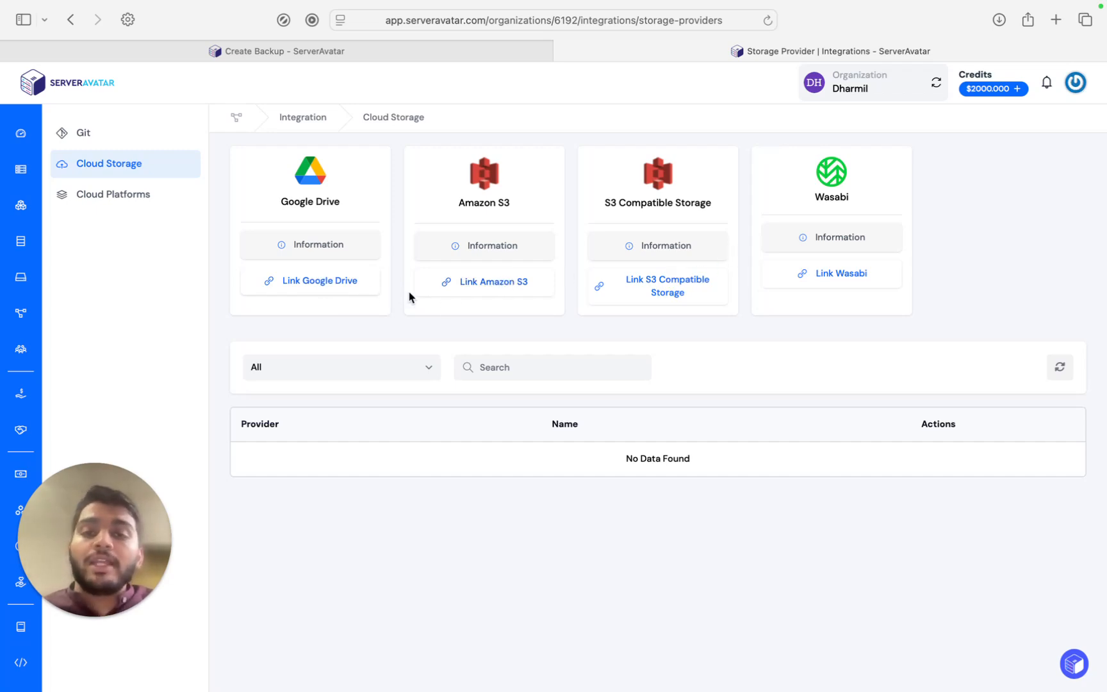
# Step: Check which fields Amazon S3 linking requires by submitting its form empty, and cancel the form
pyautogui.click(470, 289)
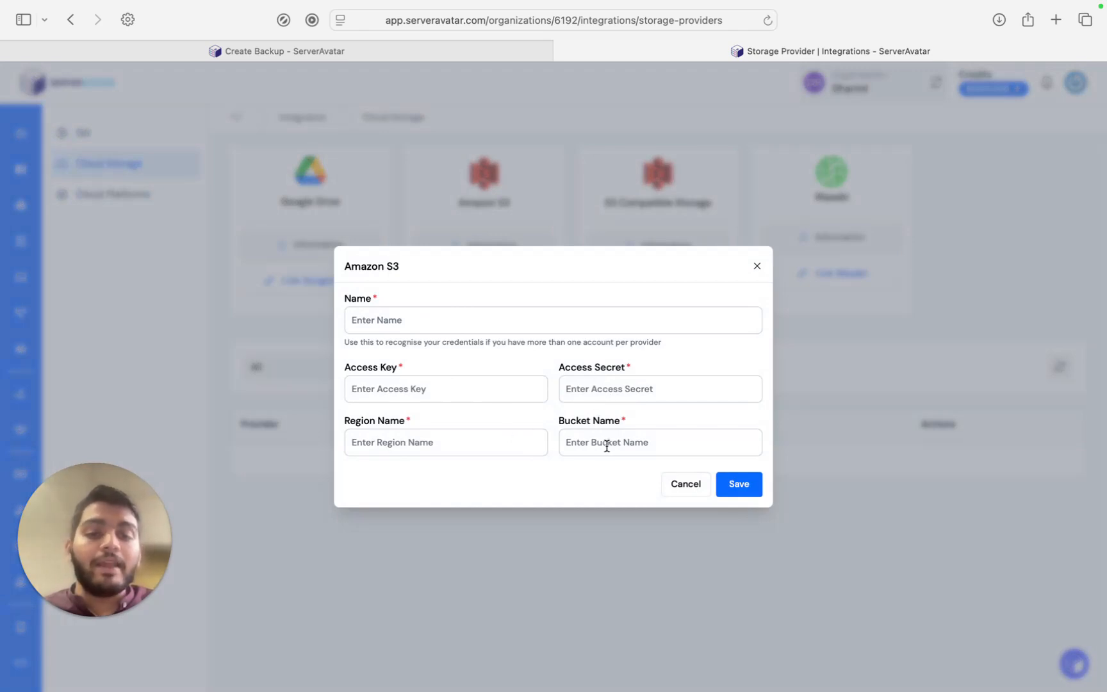
pyautogui.click(742, 484)
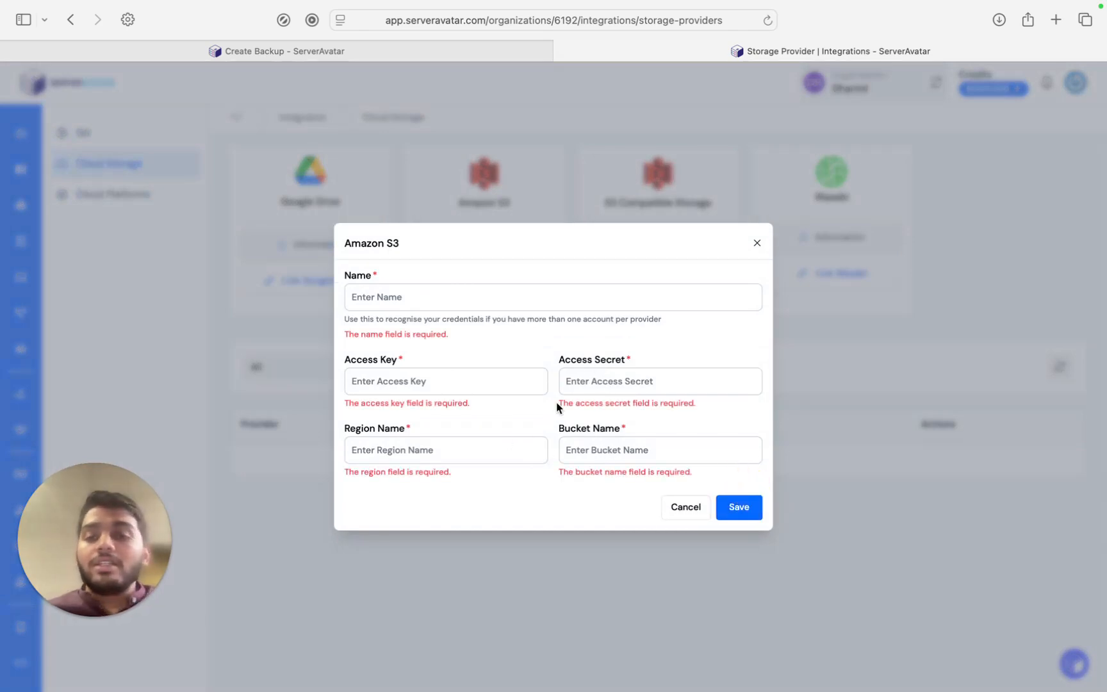
pyautogui.click(677, 509)
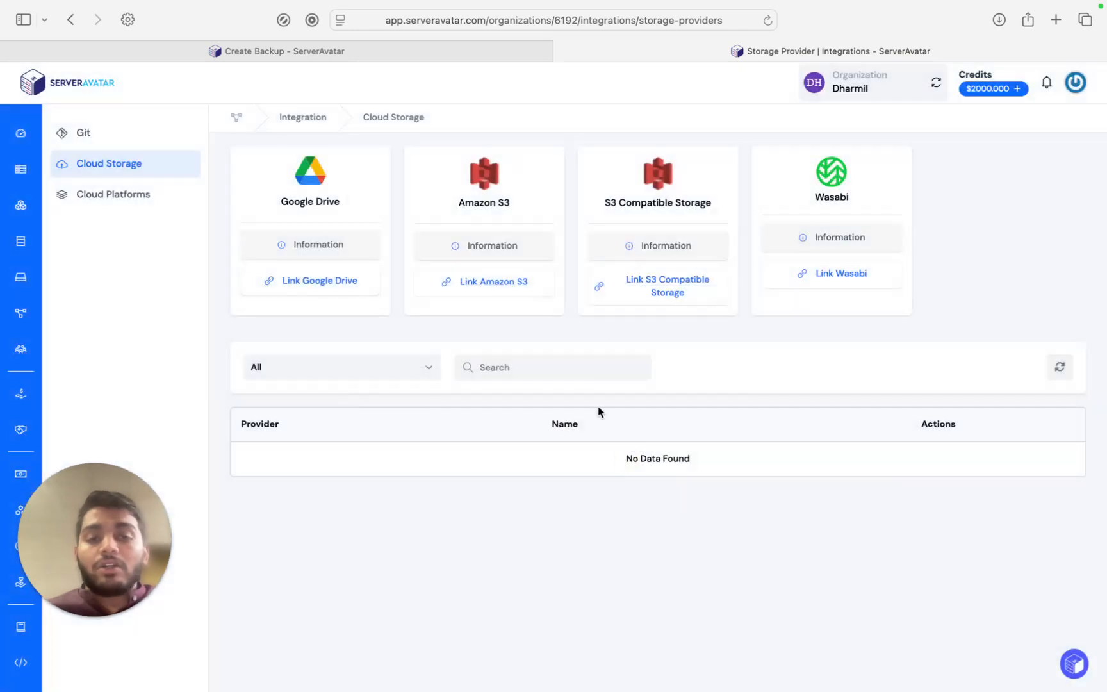
# Step: Check which fields Wasabi linking requires by submitting its form empty, and cancel the form
pyautogui.click(825, 269)
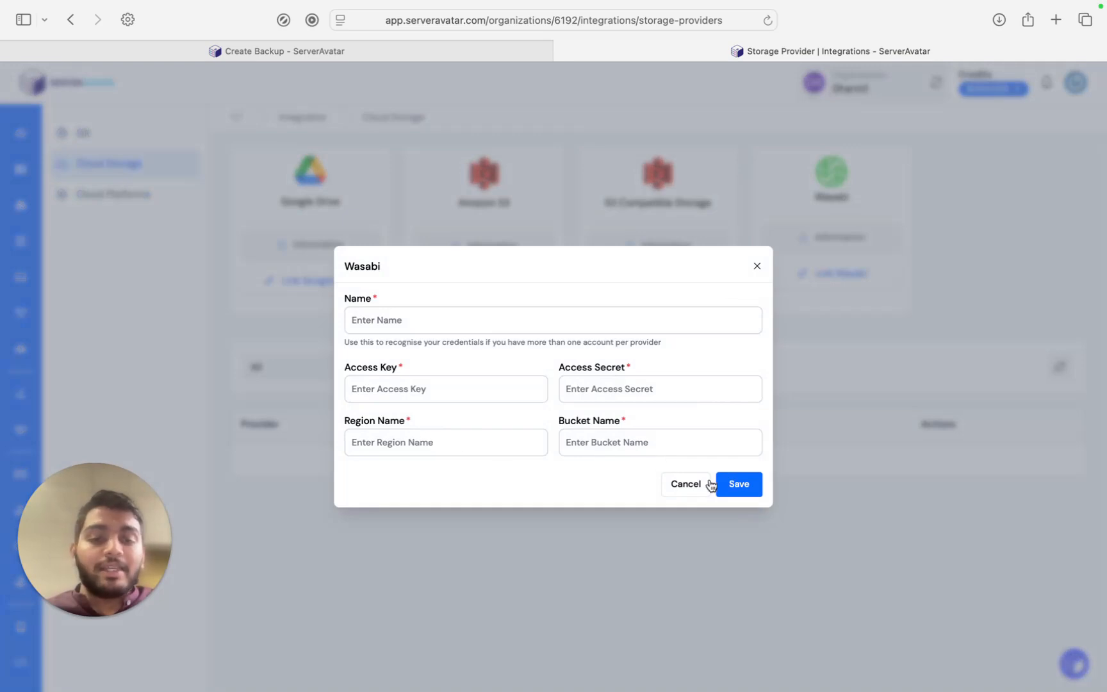
pyautogui.click(747, 488)
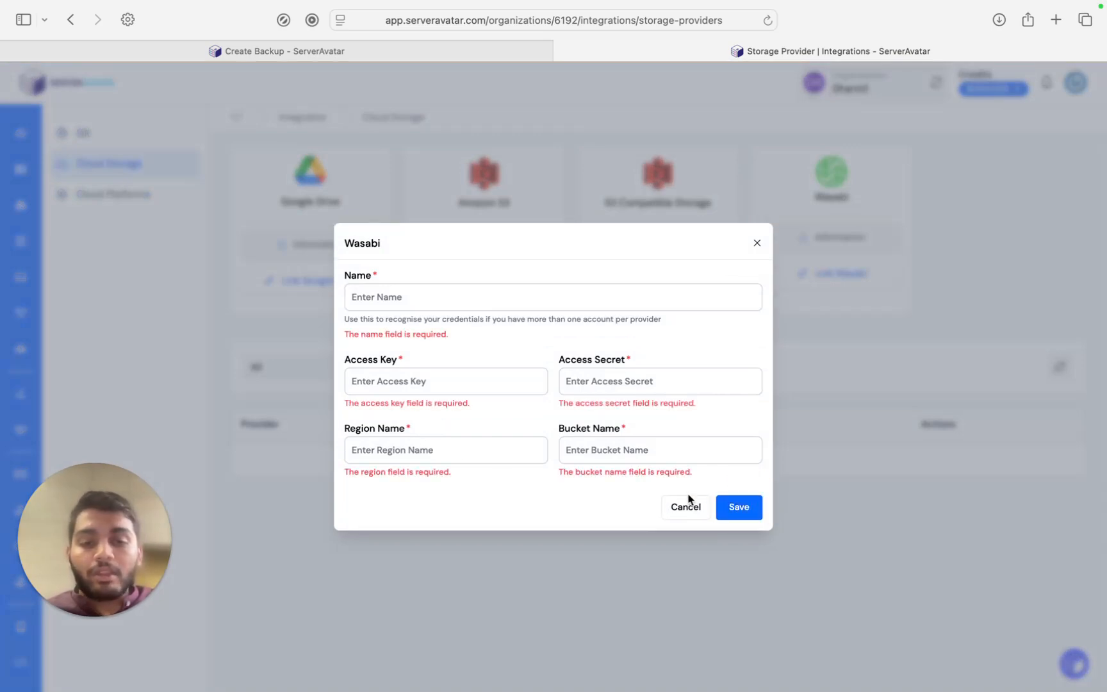
pyautogui.click(688, 505)
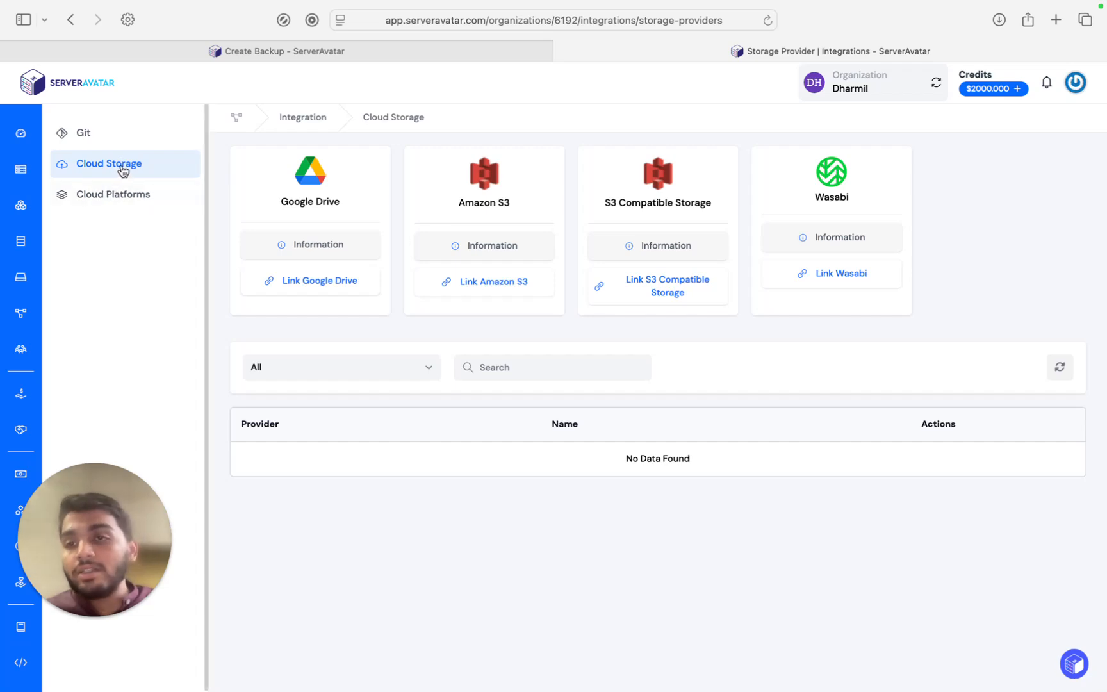
# Step: Return to the instant backup form and review the available retention periods without choosing one
pyautogui.click(270, 50)
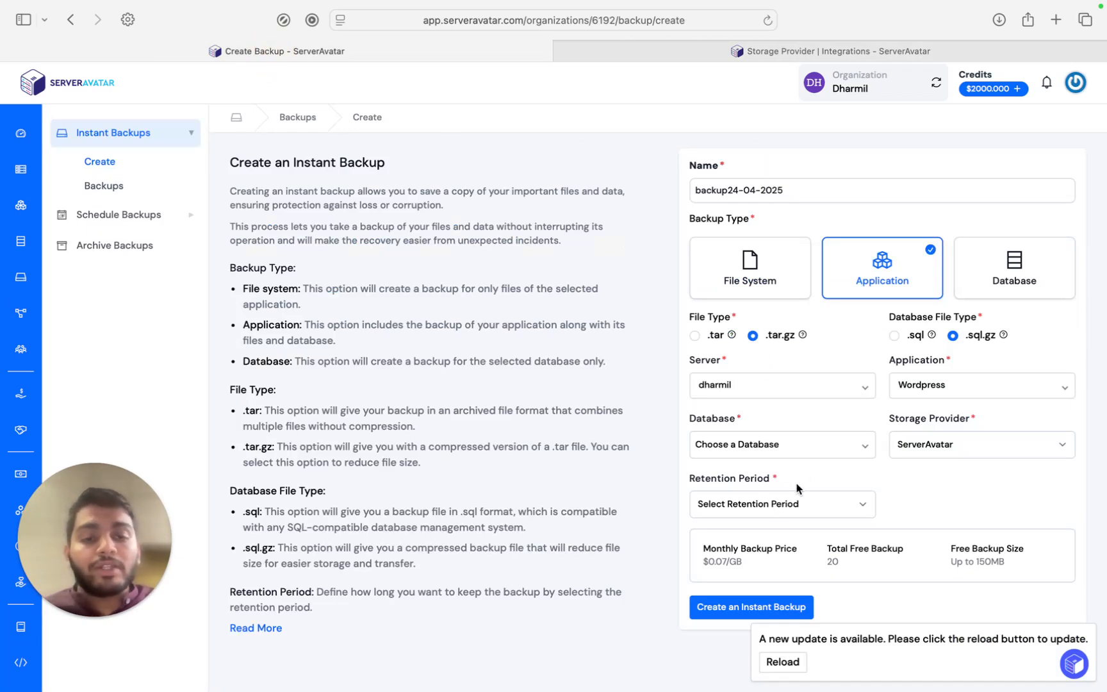
pyautogui.click(801, 506)
pyautogui.click(820, 497)
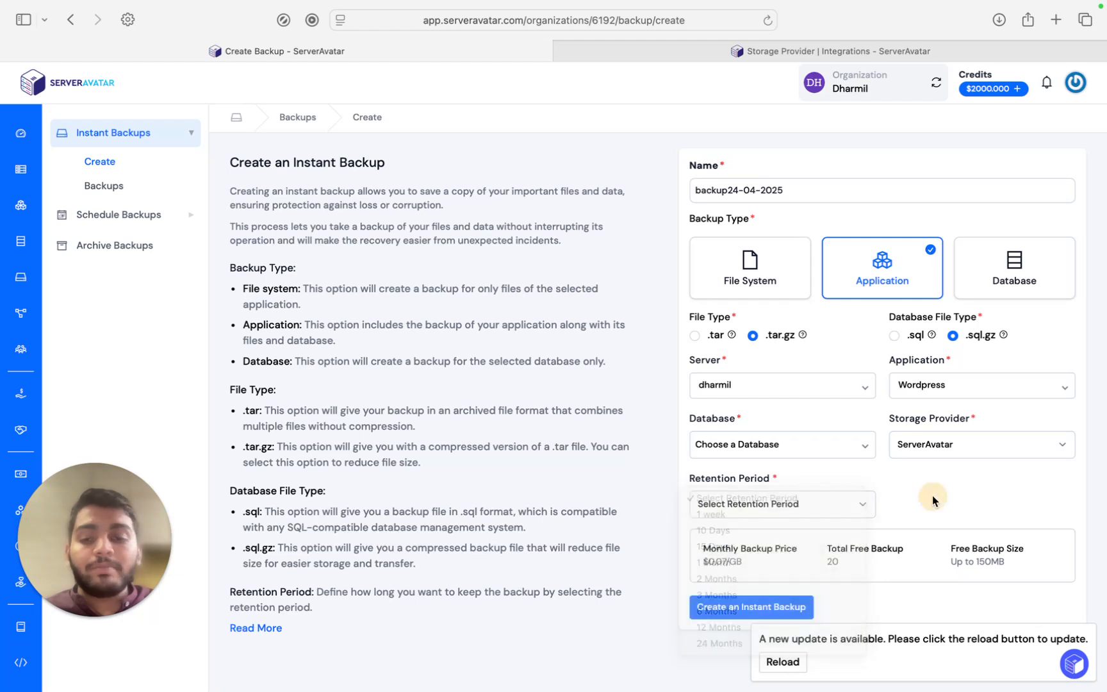
pyautogui.click(808, 510)
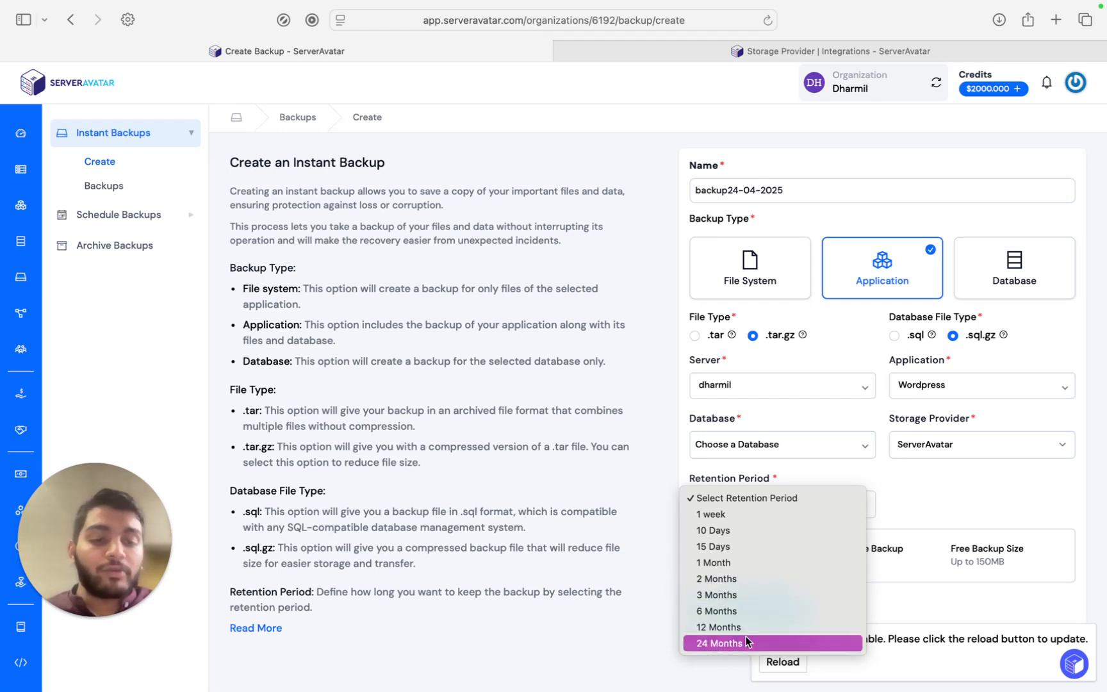
pyautogui.click(670, 639)
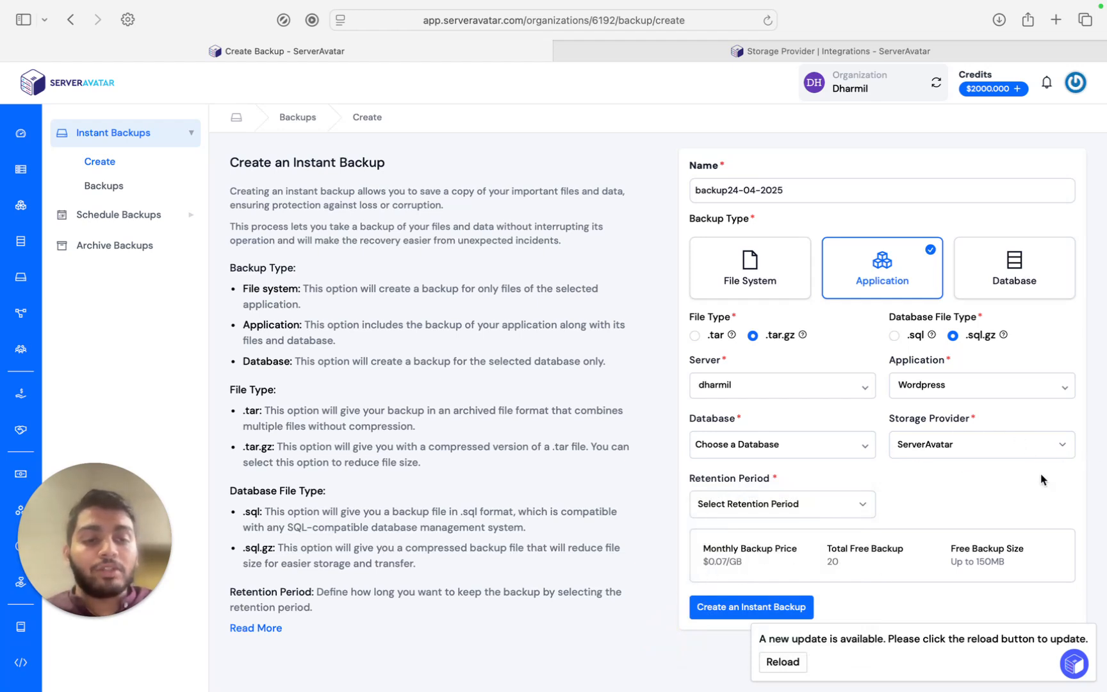
# Step: Set the retention period to 10 Days and the database to wordpressdb, and create the instant backup
pyautogui.click(755, 608)
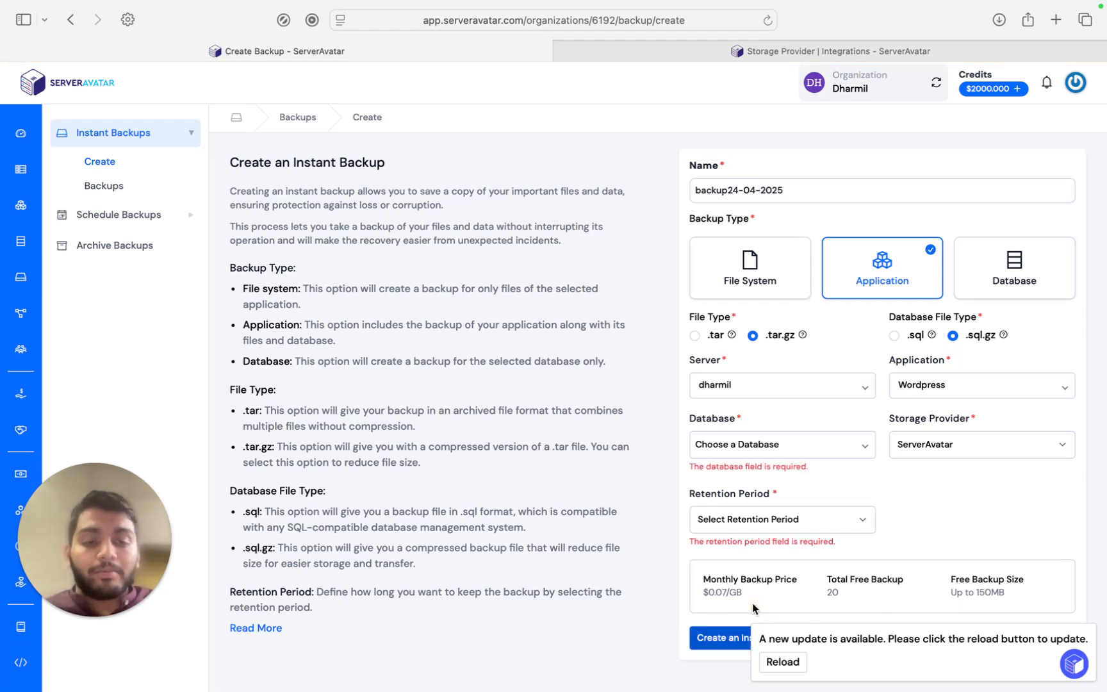
pyautogui.click(772, 522)
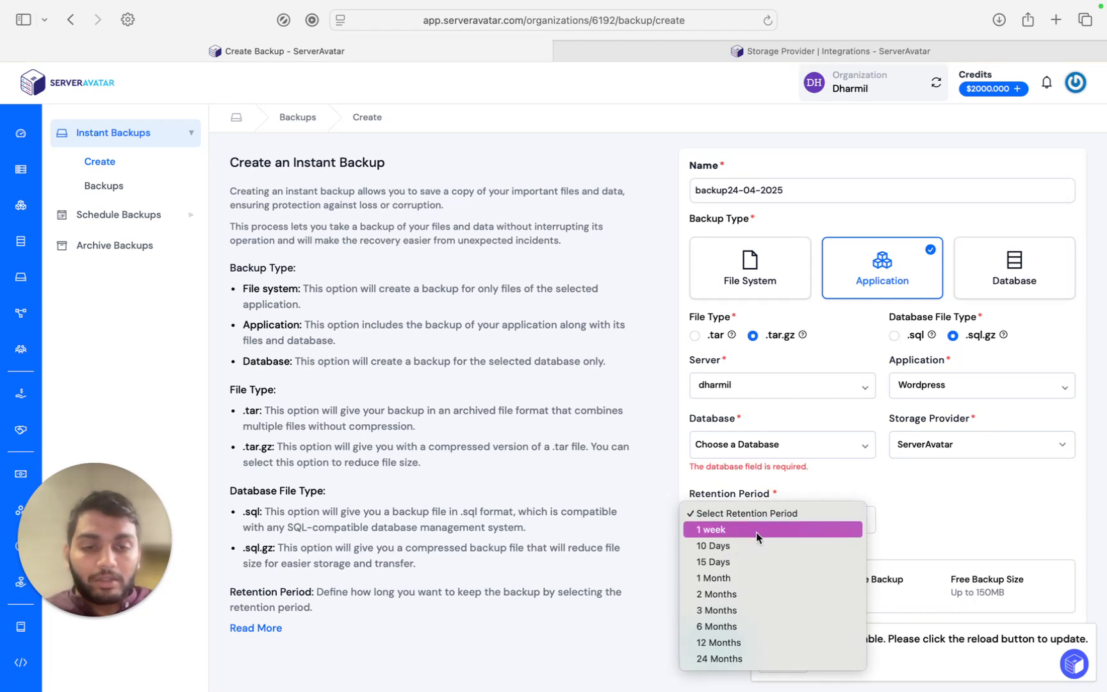
pyautogui.click(755, 545)
pyautogui.click(753, 443)
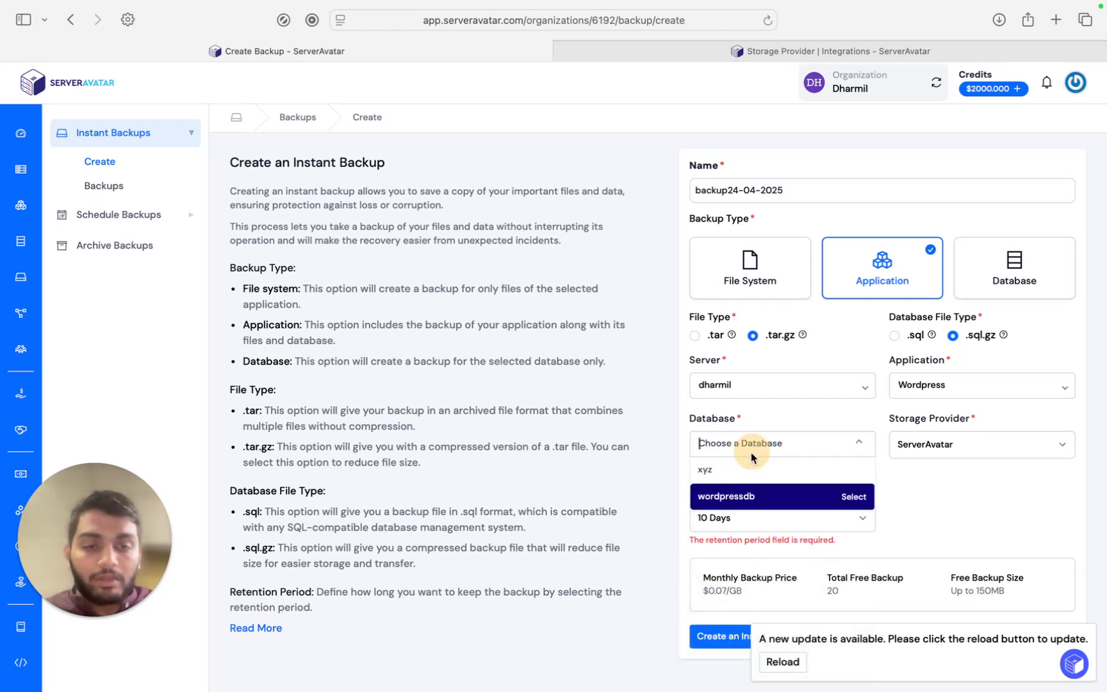
pyautogui.click(750, 496)
pyautogui.click(736, 635)
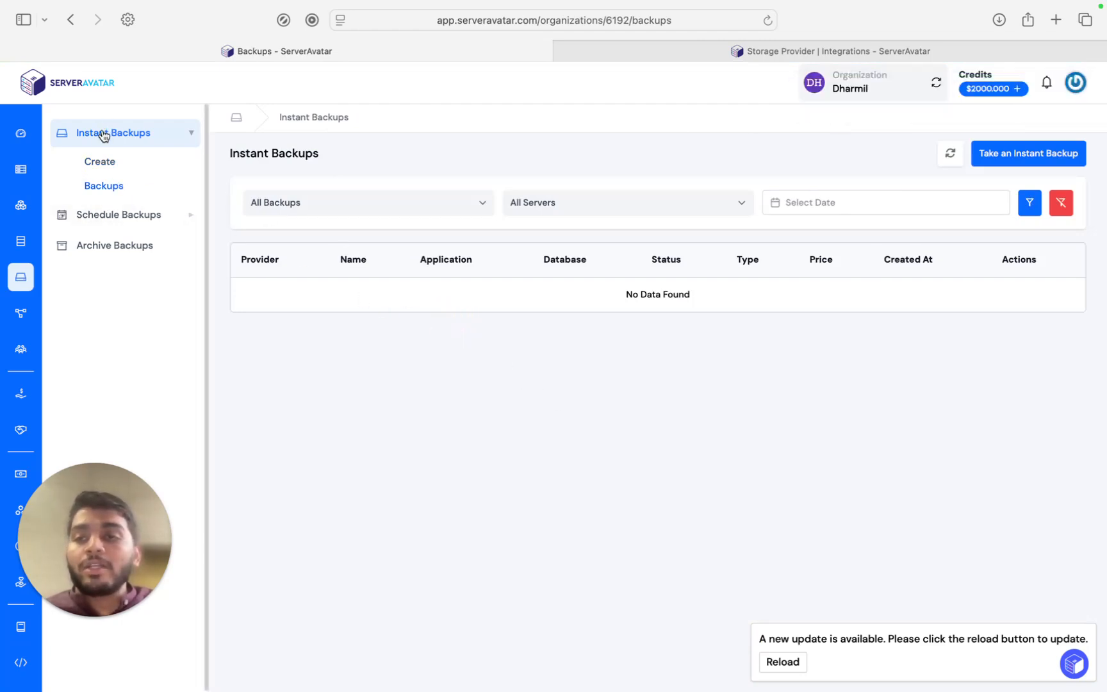
# Step: Check the new backup in the instant backups list and open the form for creating a backup schedule
pyautogui.click(103, 187)
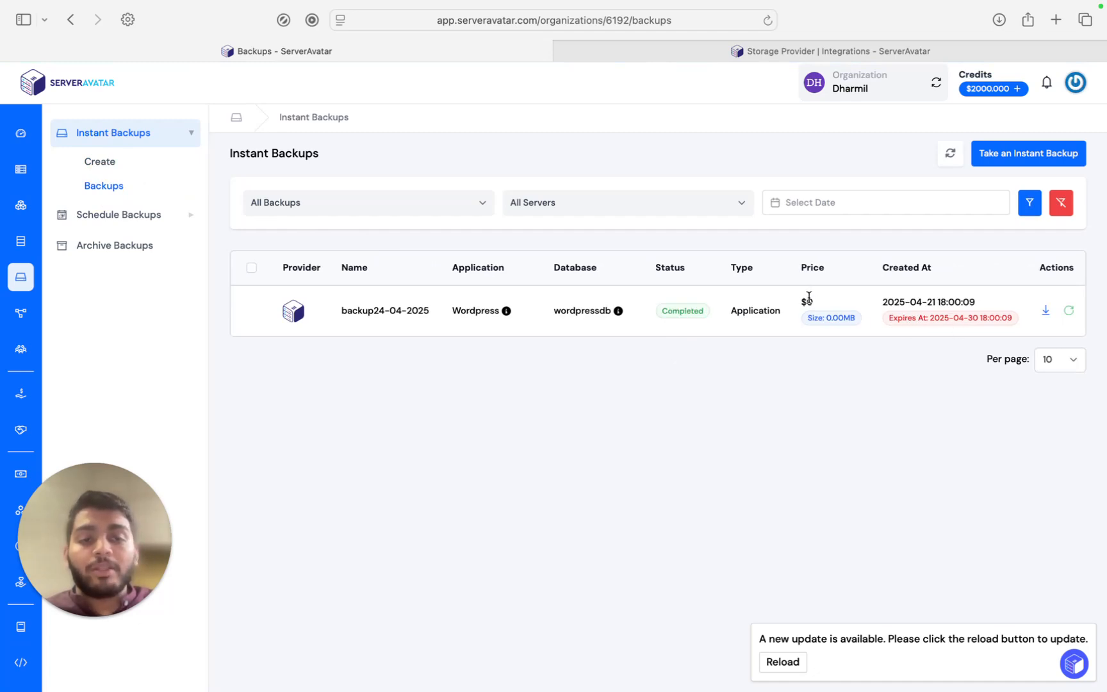
pyautogui.click(159, 223)
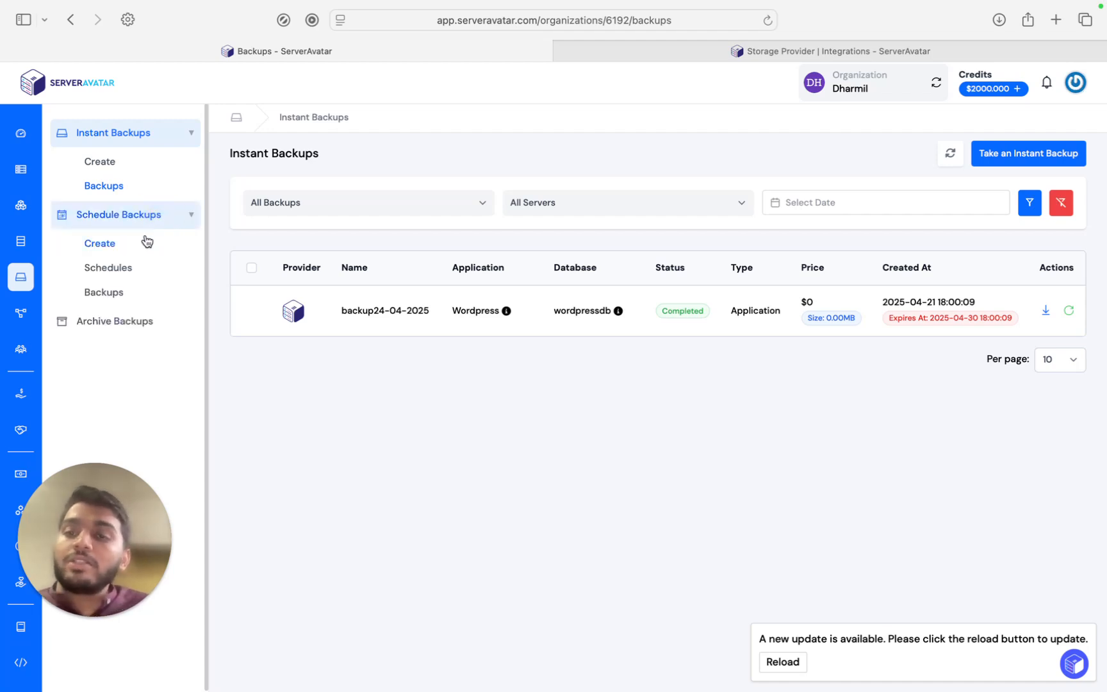
pyautogui.click(112, 249)
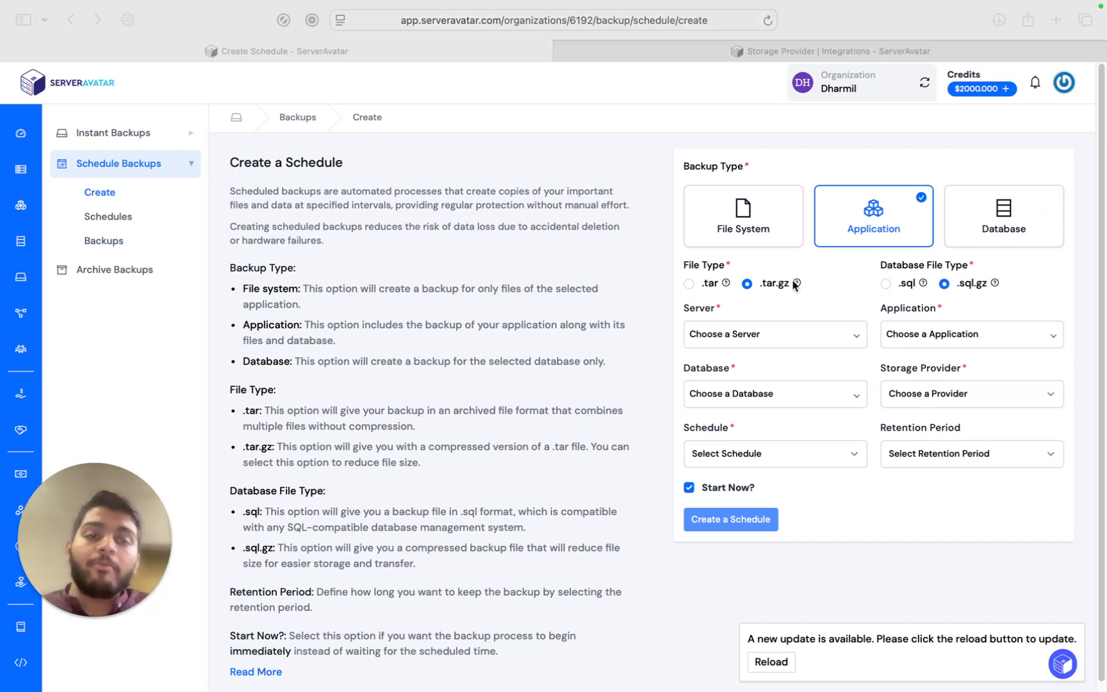
# Step: Set the schedule's backup type to Database, and choose the available server and the wordpressdb database
pyautogui.click(784, 458)
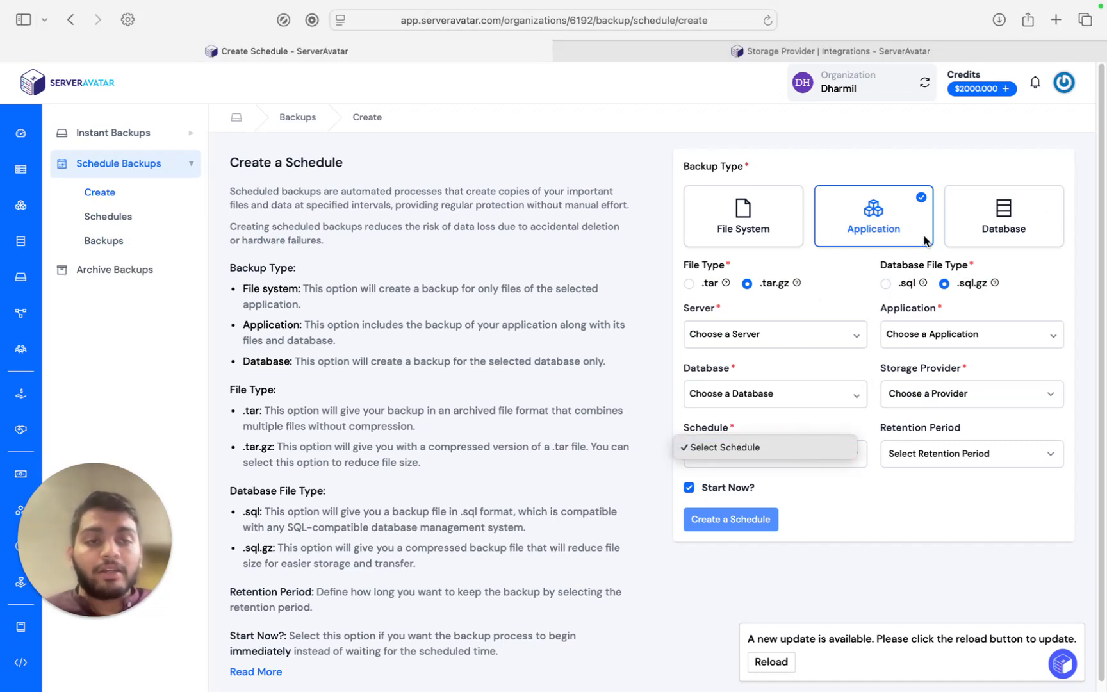
pyautogui.click(887, 231)
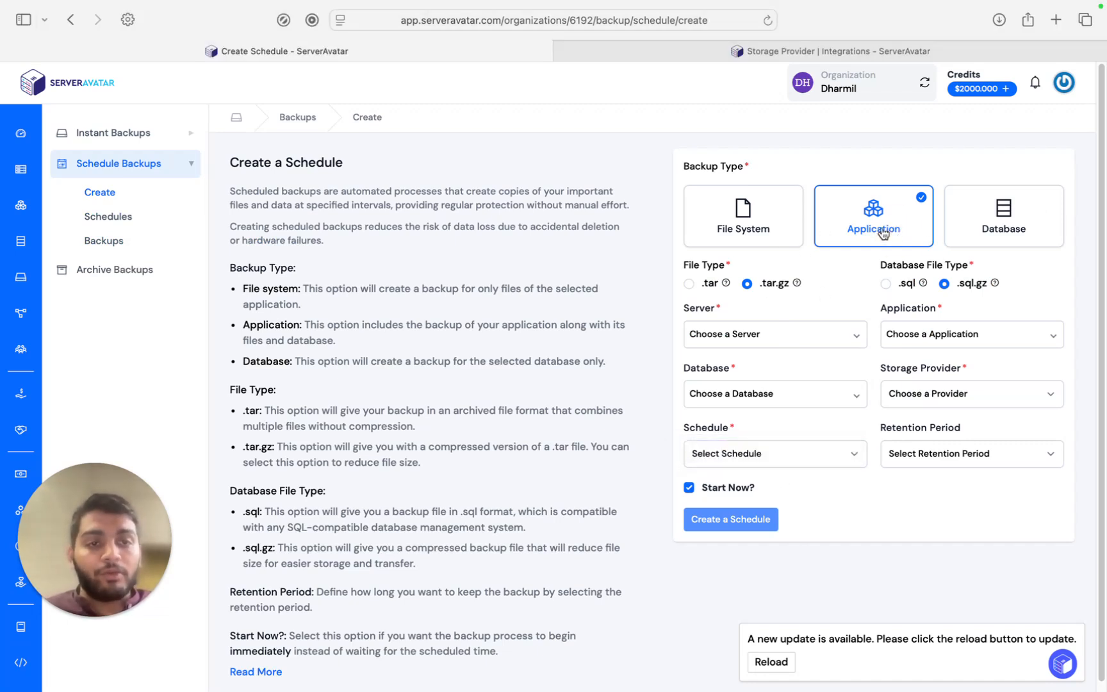
pyautogui.click(980, 231)
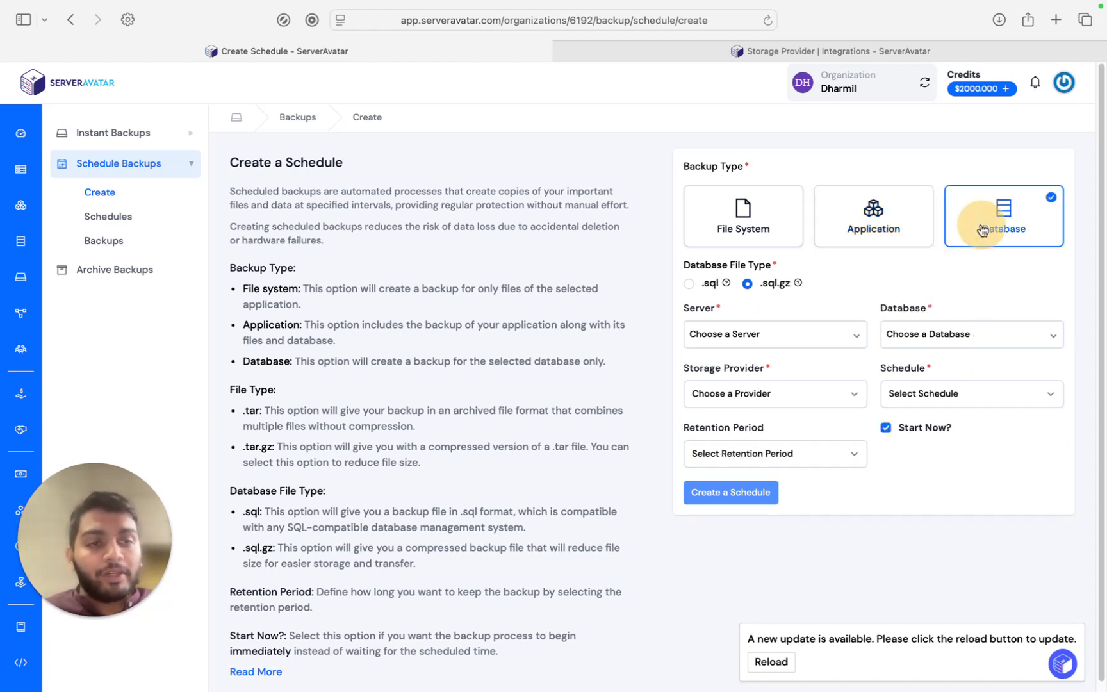
pyautogui.click(776, 330)
pyautogui.click(779, 358)
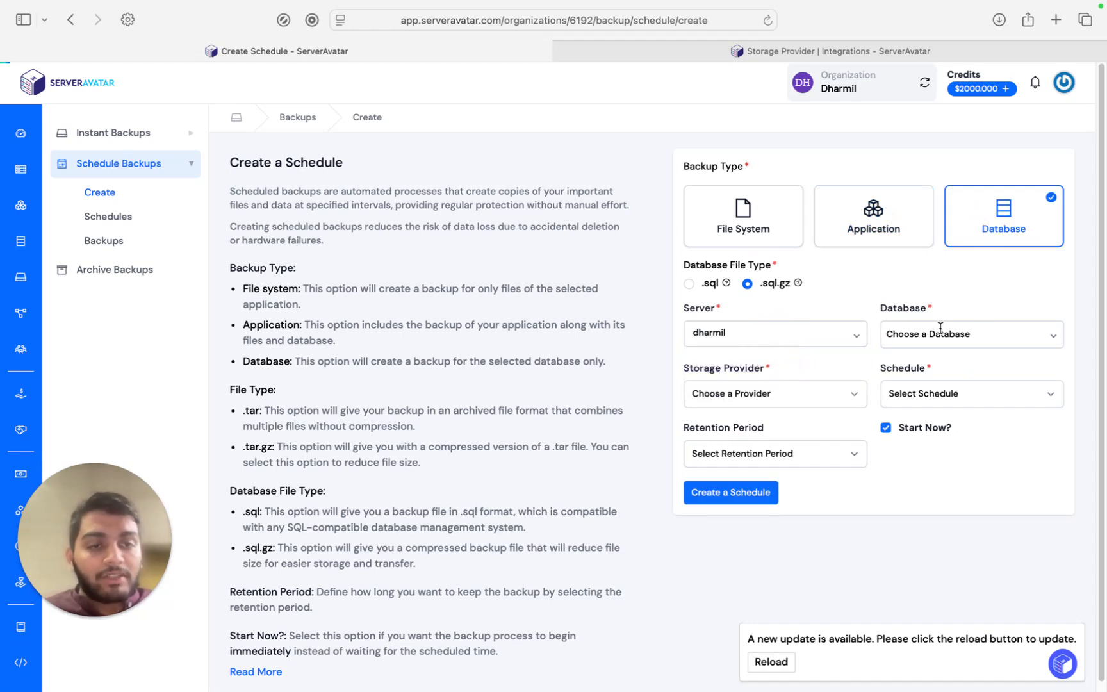
pyautogui.click(965, 344)
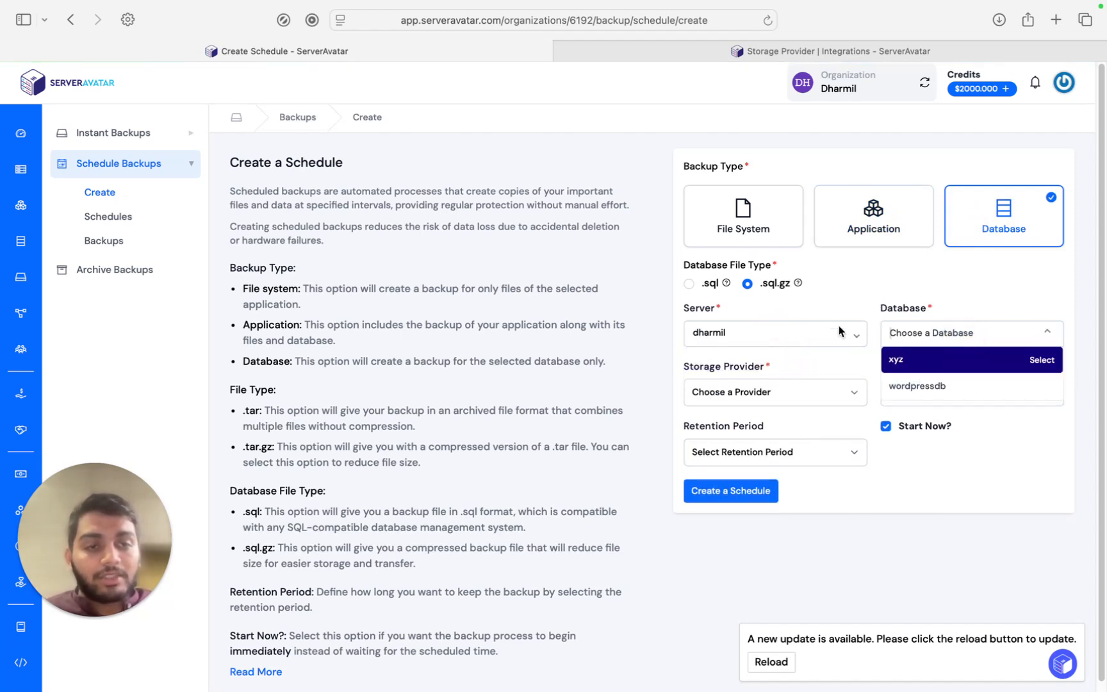
pyautogui.click(916, 386)
# Step: Create the schedule with ServerAvatar as storage provider, running Every 15 Days with a retention period of 6 Months
pyautogui.click(763, 388)
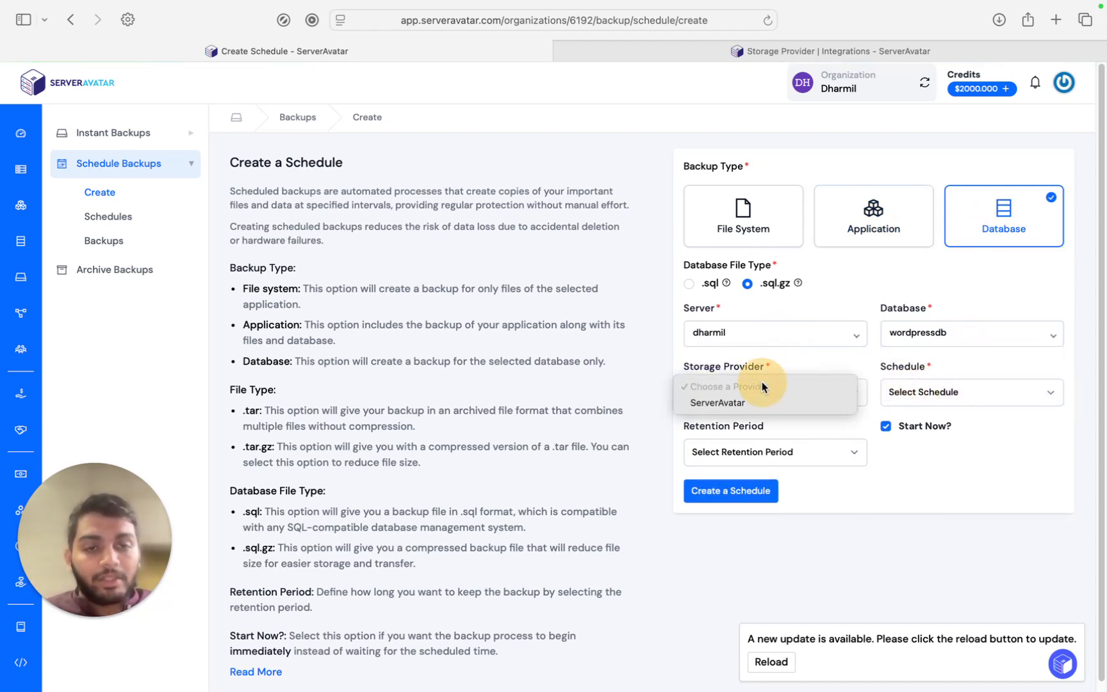
pyautogui.click(752, 402)
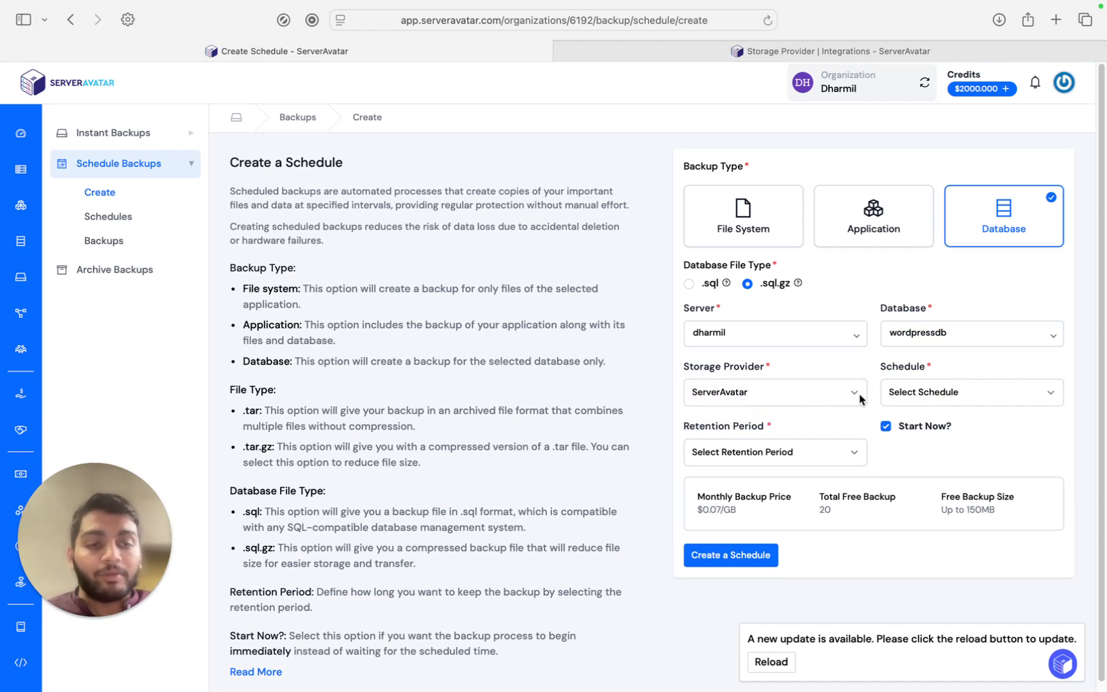
pyautogui.click(932, 397)
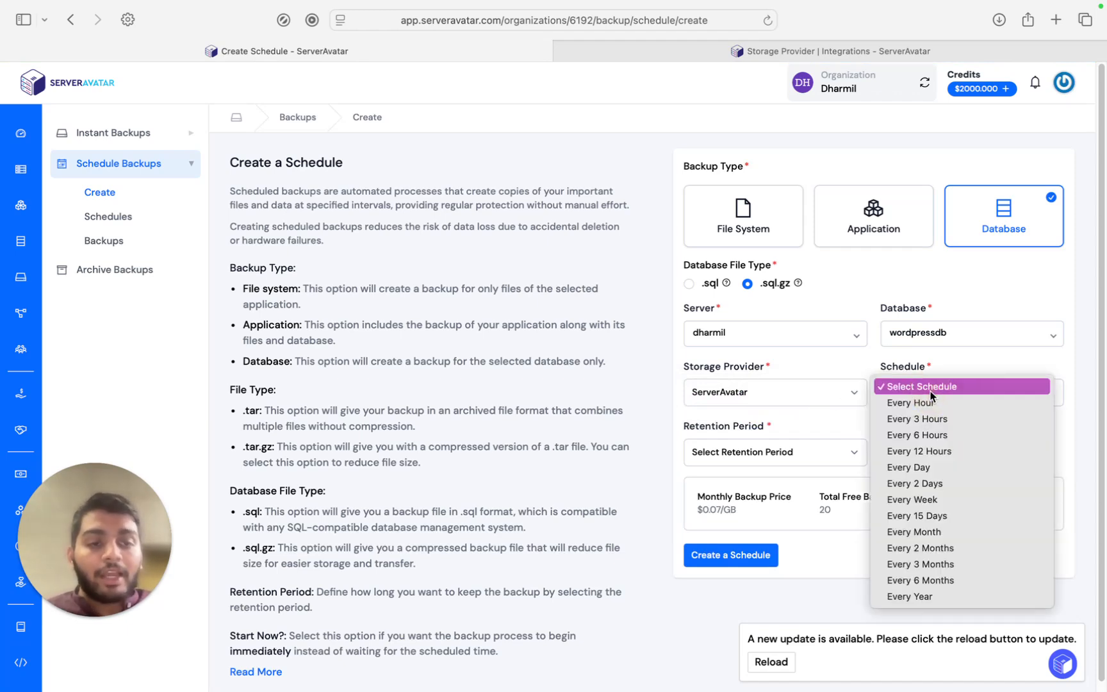
pyautogui.click(925, 517)
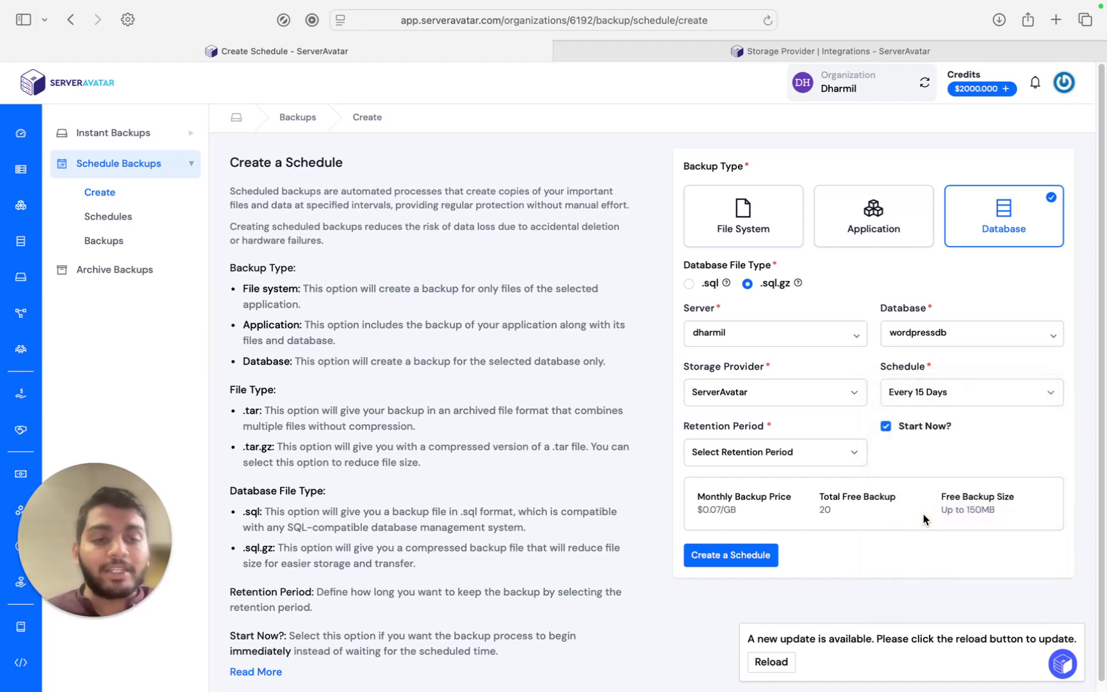
pyautogui.click(832, 458)
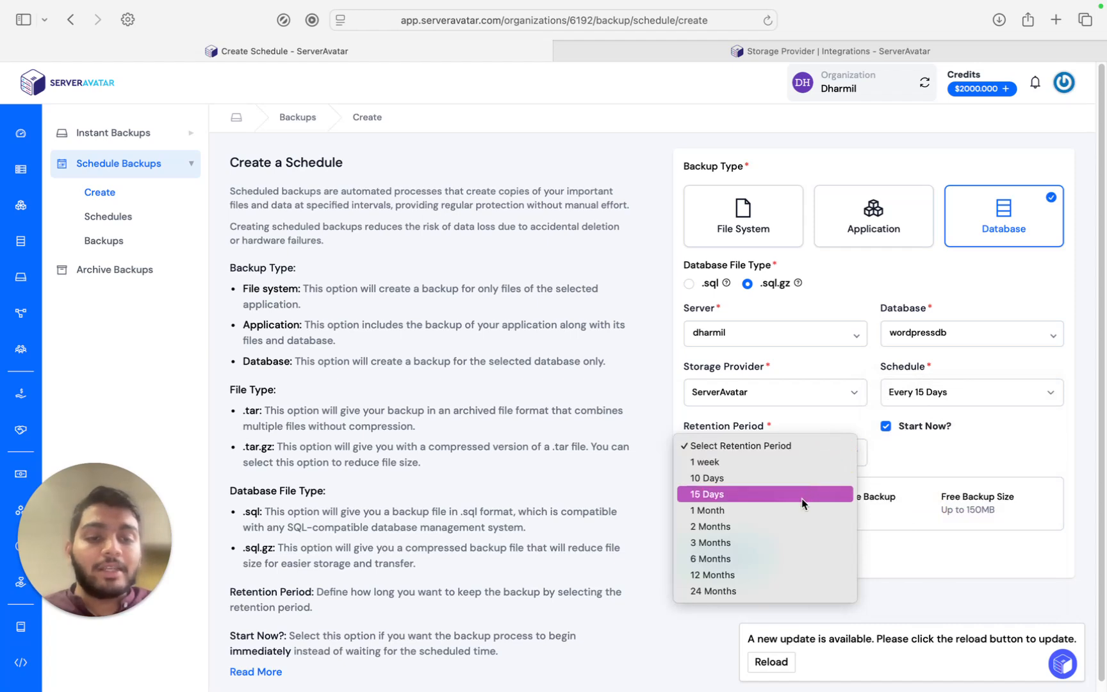
pyautogui.click(807, 562)
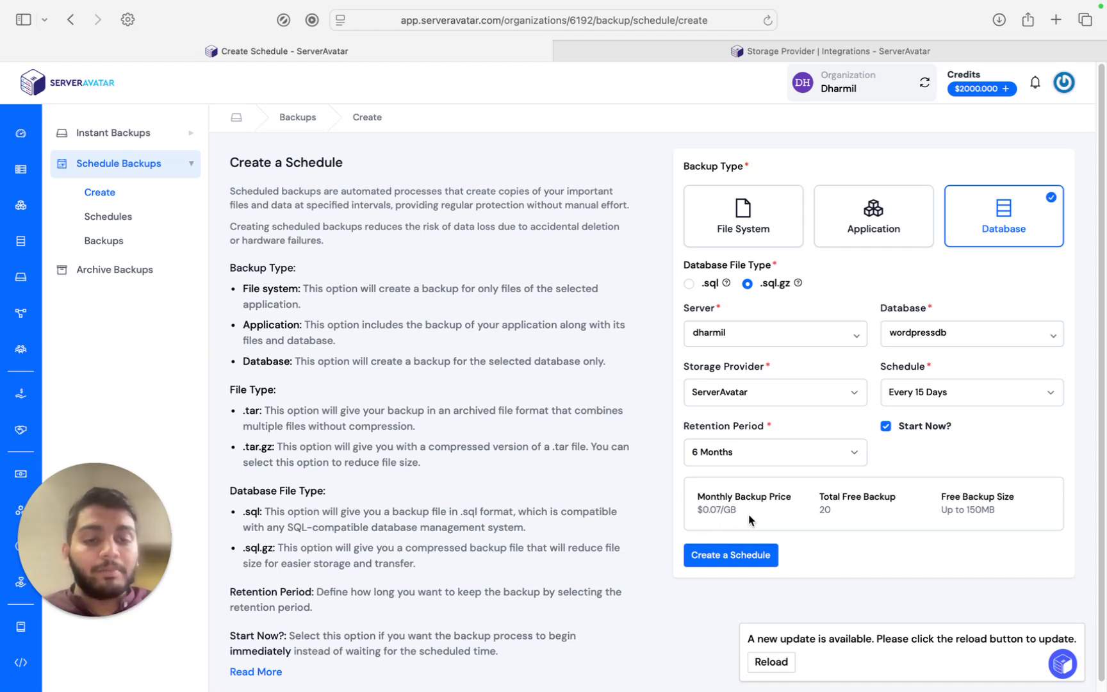
pyautogui.click(735, 556)
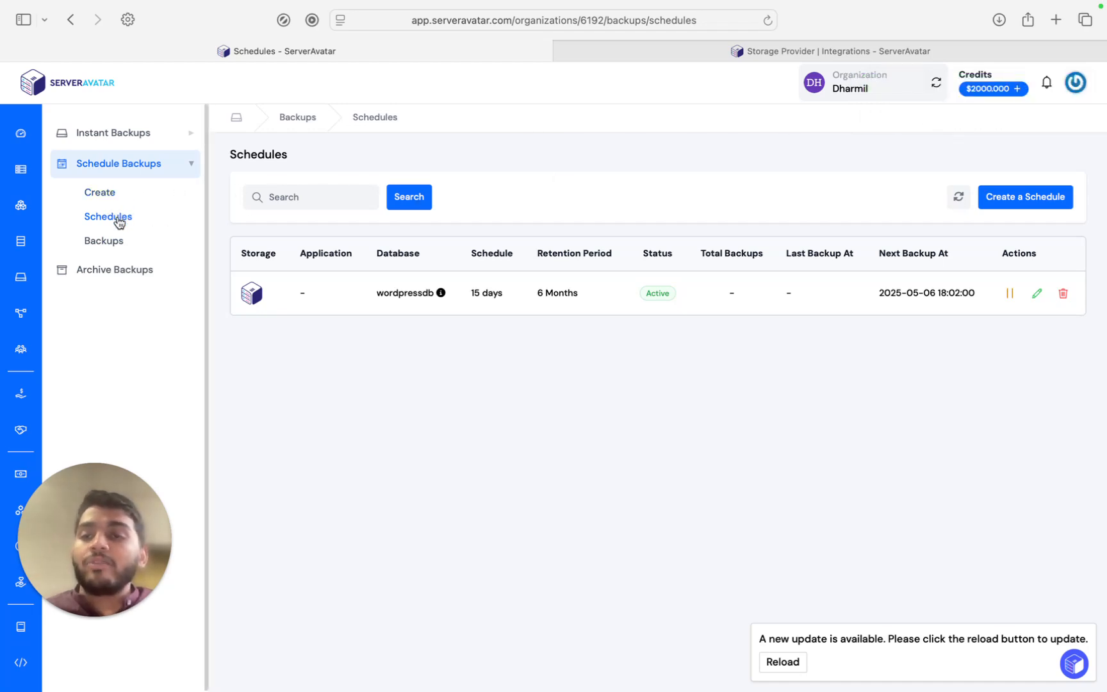
# Step: Check the new wordpressdb schedule in the schedules list and its backup in the scheduled backups list
pyautogui.click(135, 219)
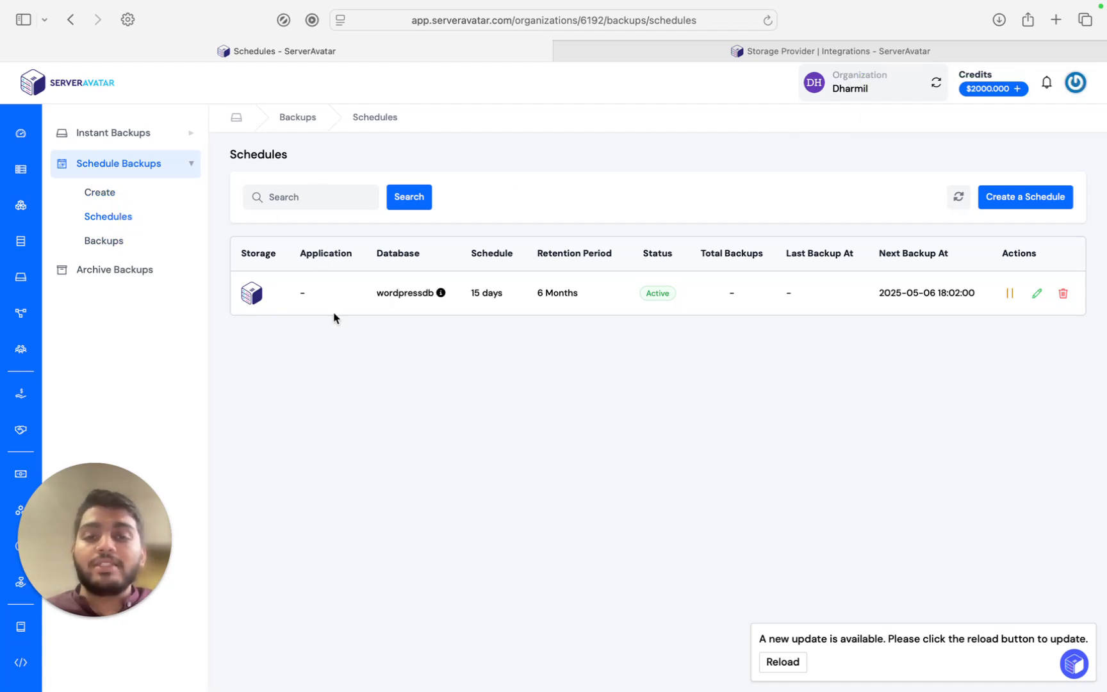
pyautogui.click(88, 247)
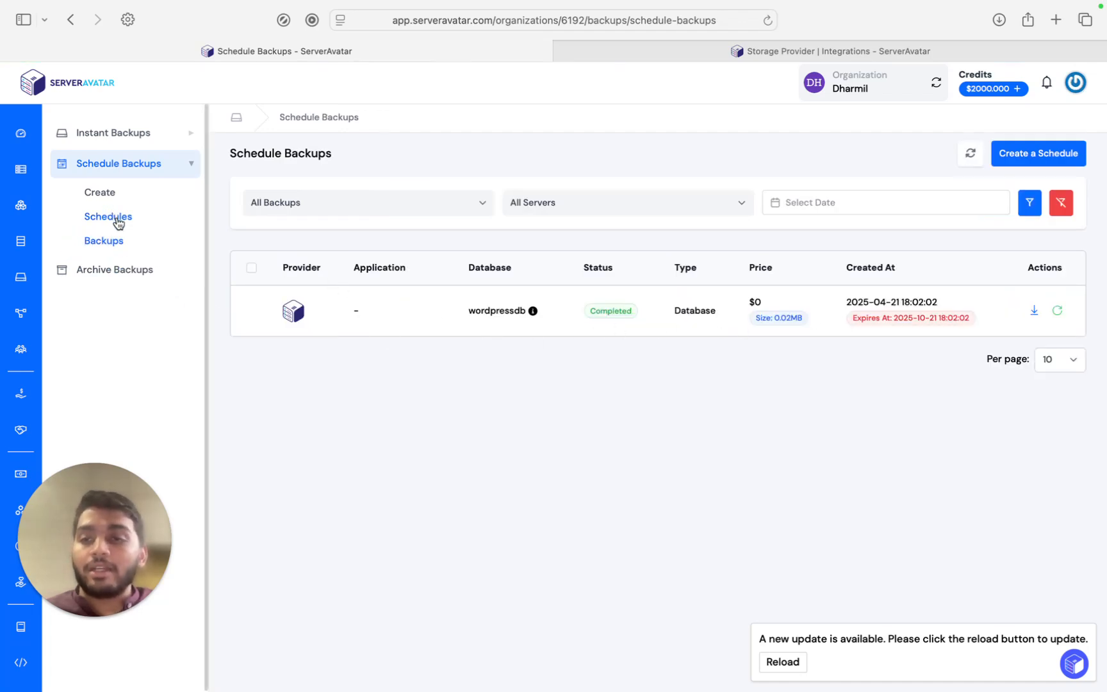
# Step: Open the archive backups and view the download options for the Wordpress application backup without downloading anything
pyautogui.click(127, 270)
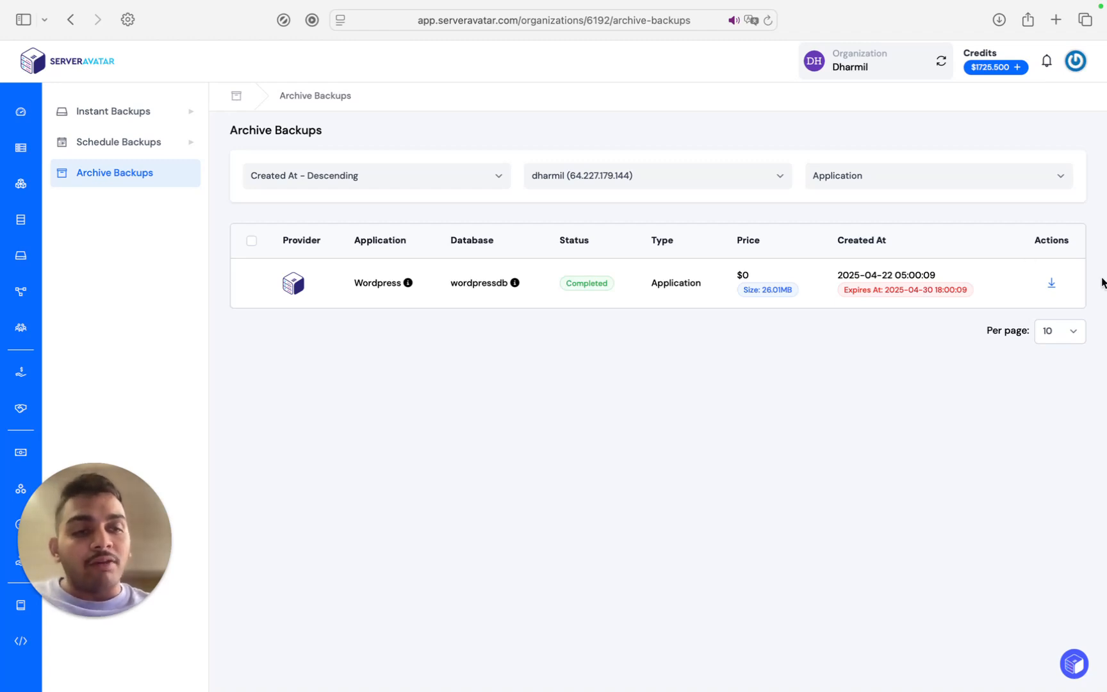
pyautogui.click(1051, 286)
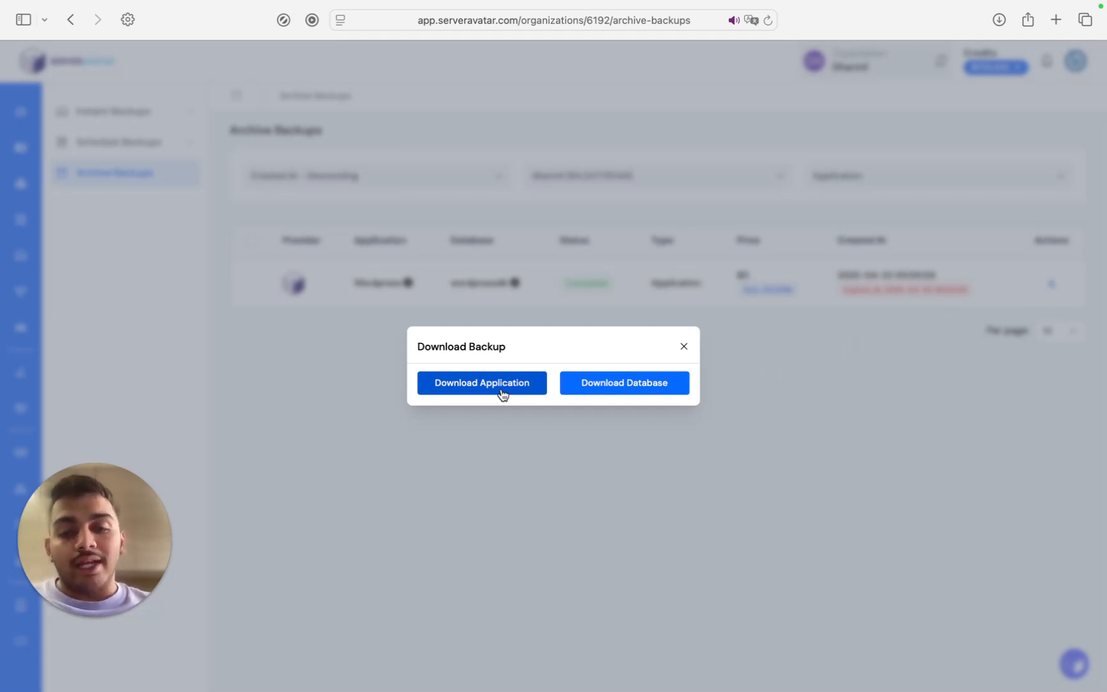
pyautogui.click(683, 347)
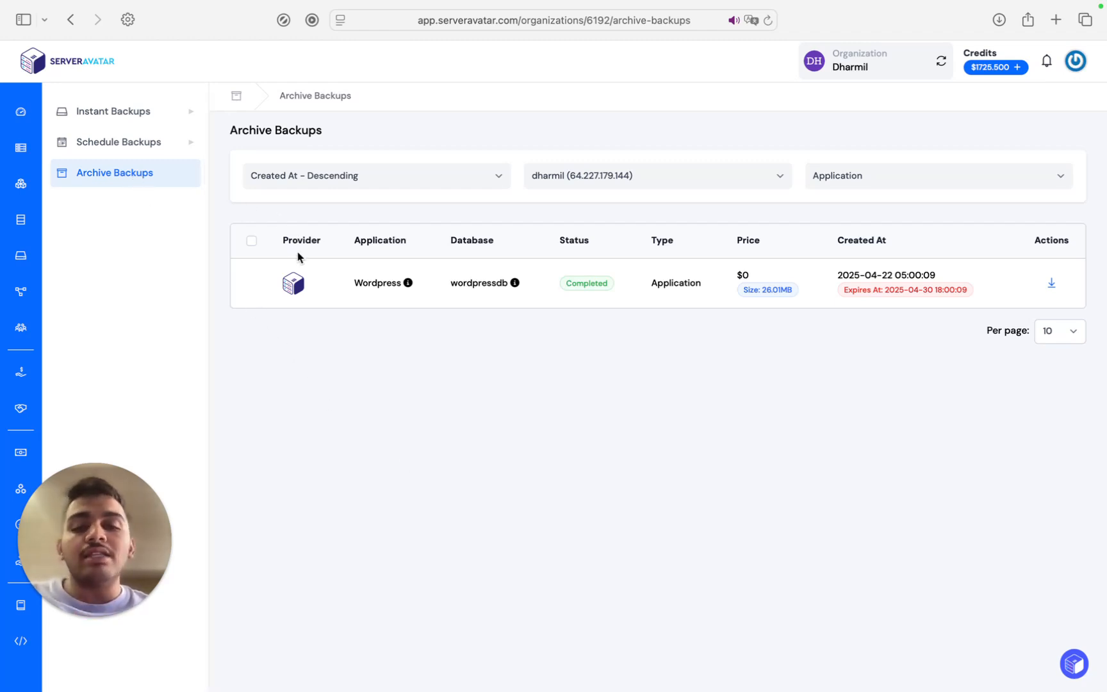
# Step: Restore the wordpressdb database from its scheduled backup, leaving the option to restore to another server off
pyautogui.click(157, 146)
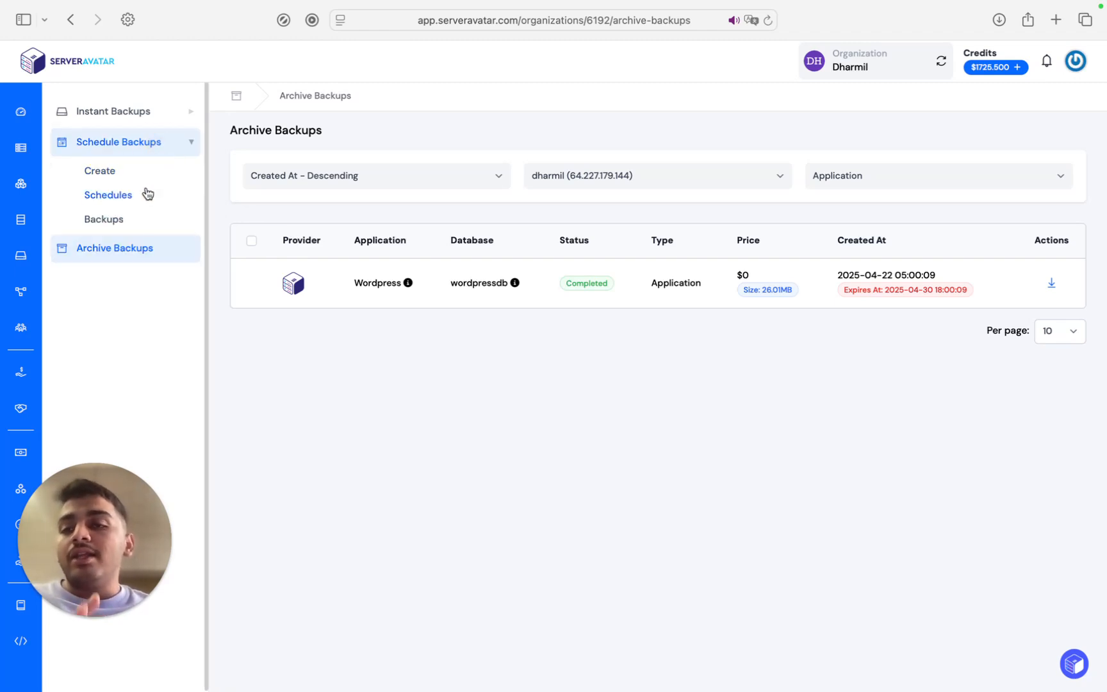
pyautogui.click(128, 221)
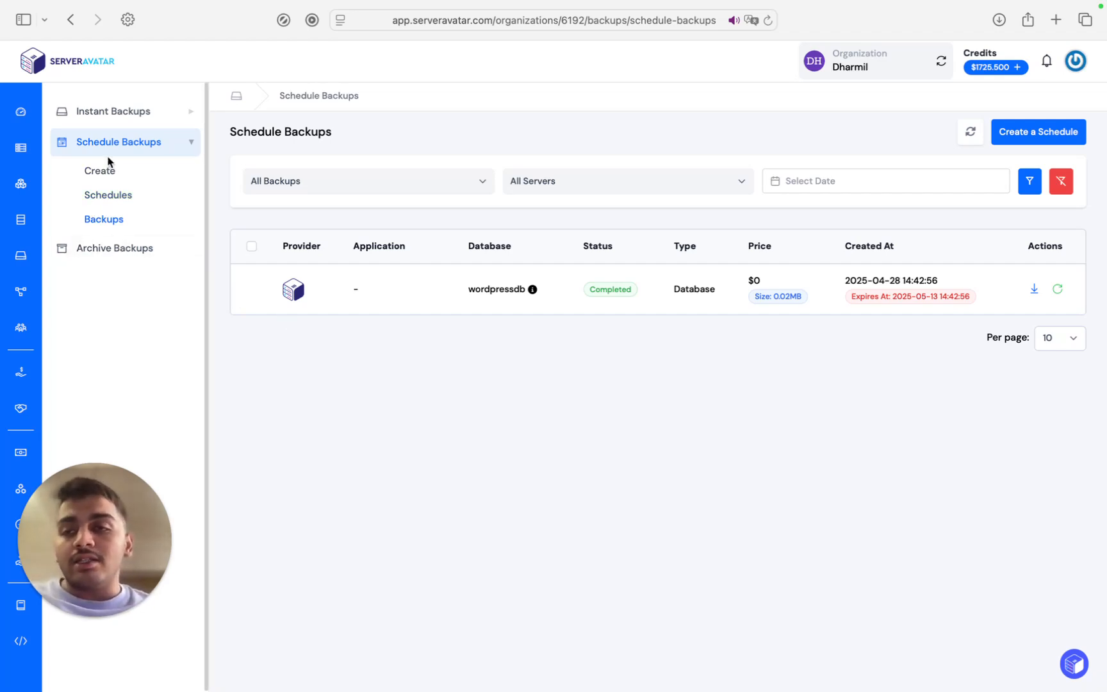
pyautogui.click(1056, 293)
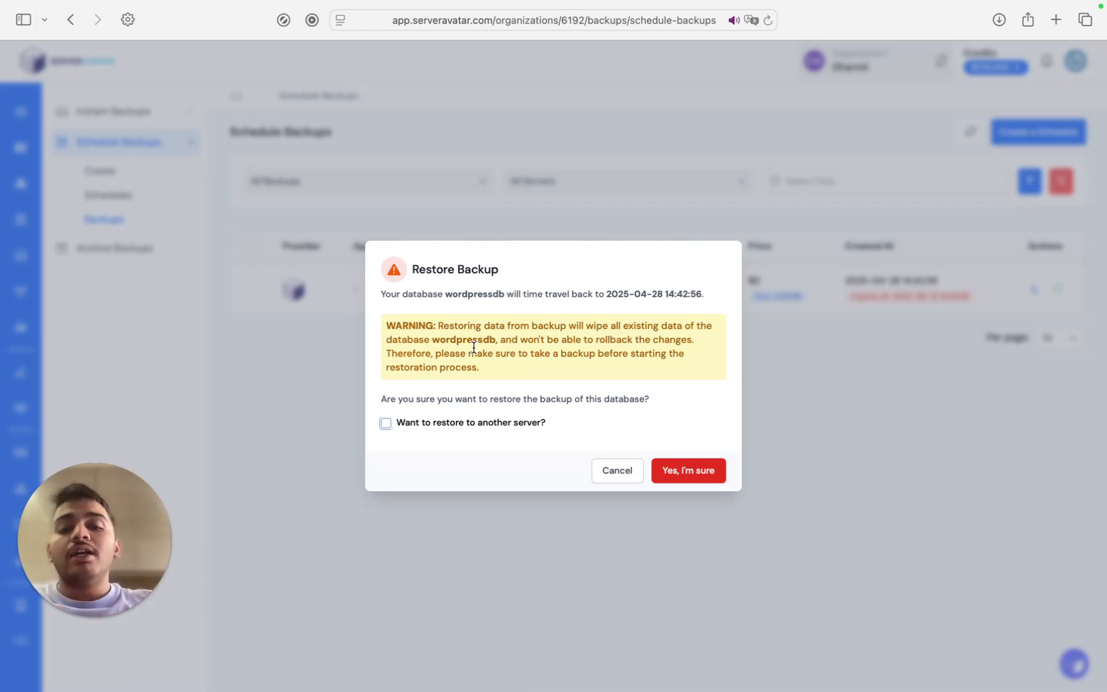
pyautogui.click(385, 423)
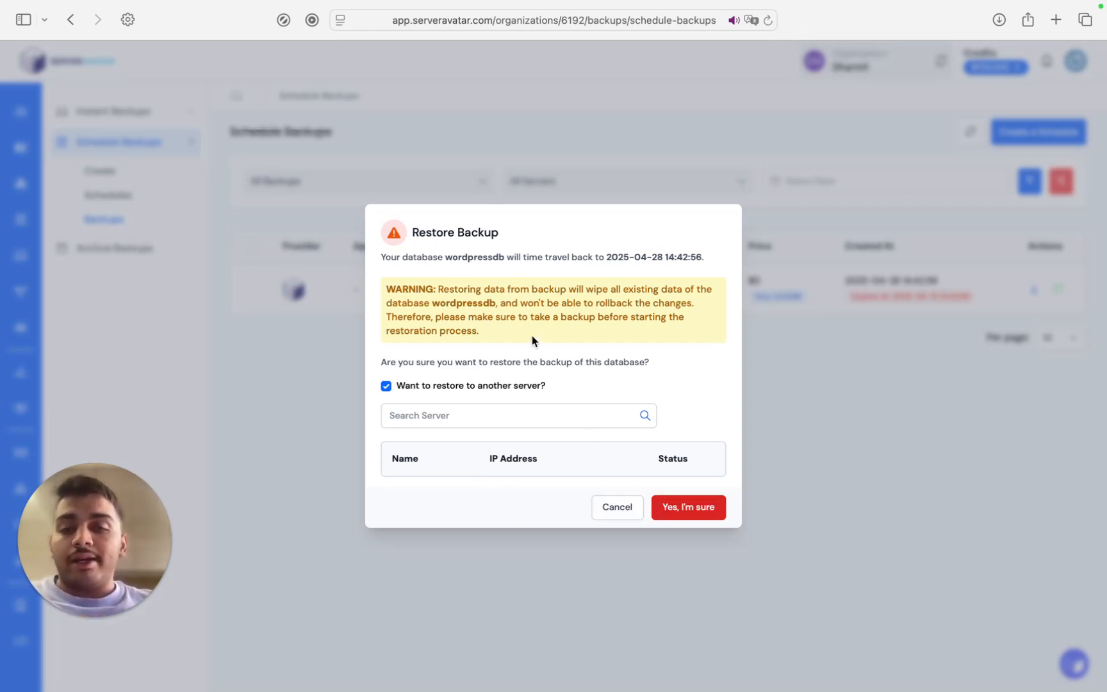
pyautogui.click(386, 385)
pyautogui.click(698, 472)
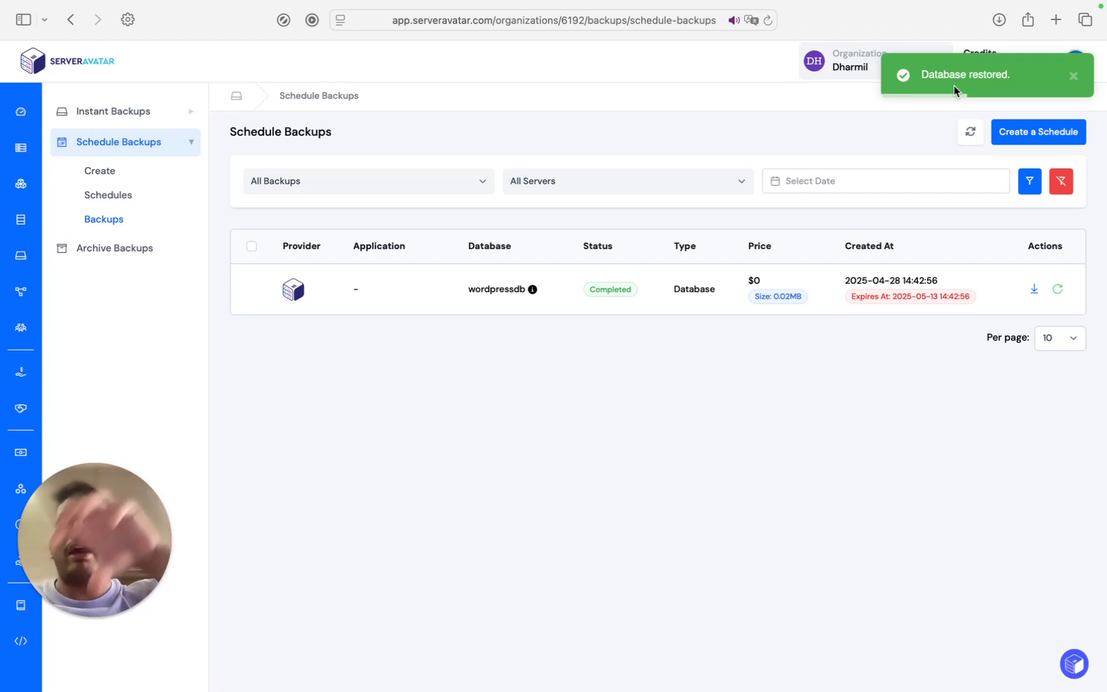
# Step: Restore the wordpress application from the instant backup backup24-04-2025 without choosing another server
pyautogui.click(138, 114)
pyautogui.click(121, 165)
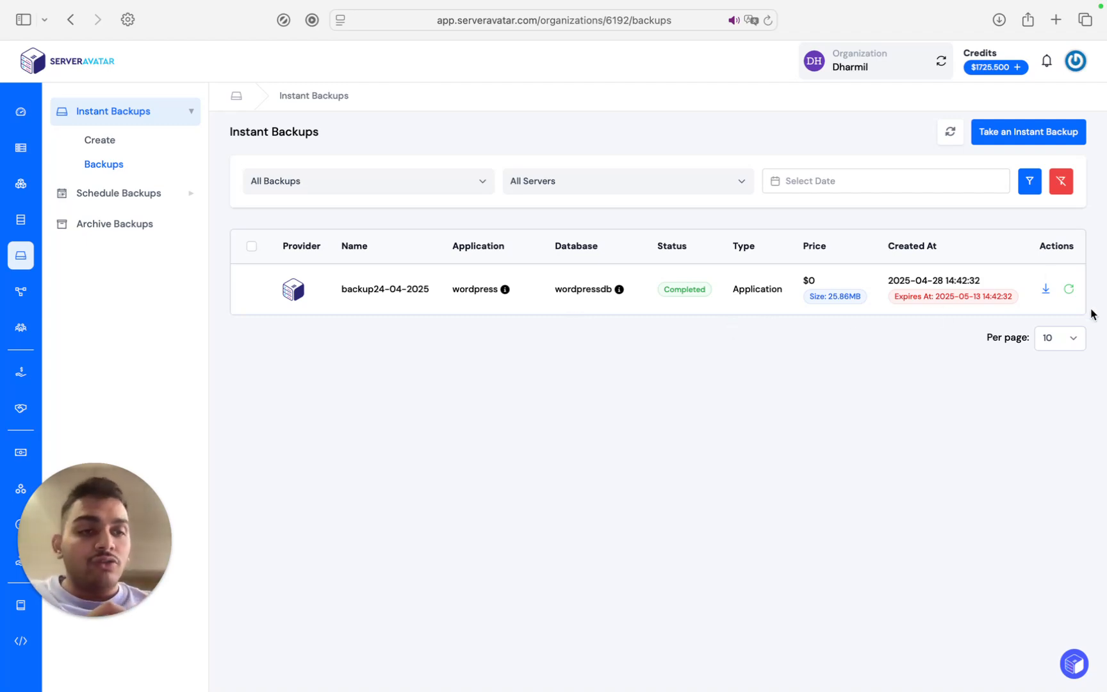
pyautogui.click(1069, 289)
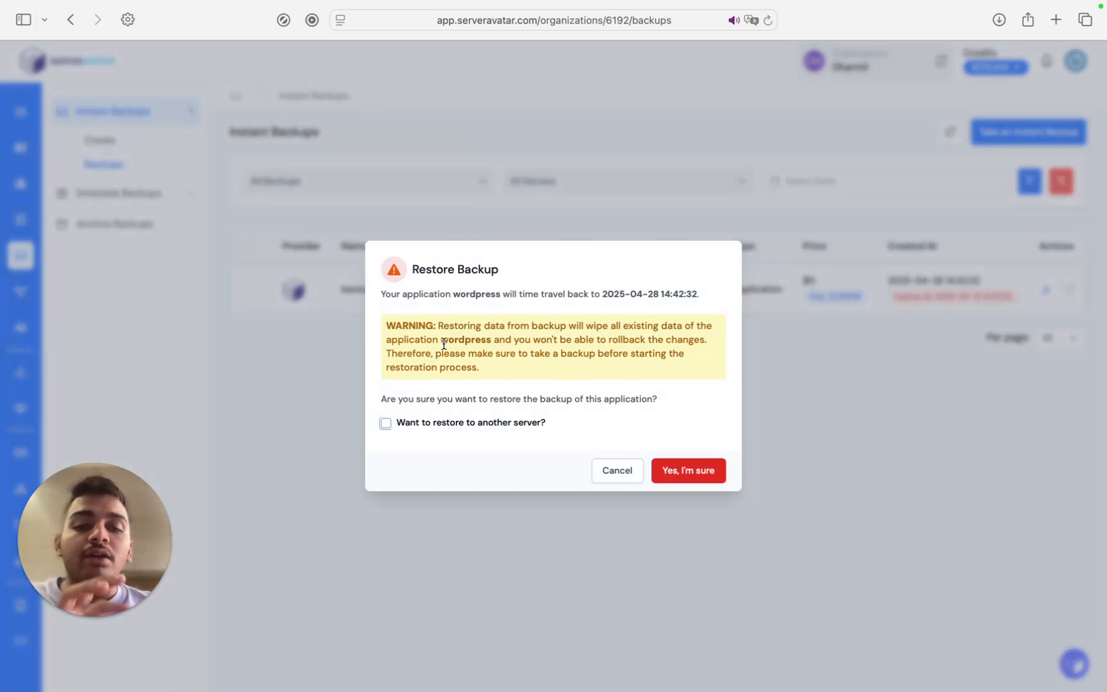
pyautogui.click(693, 472)
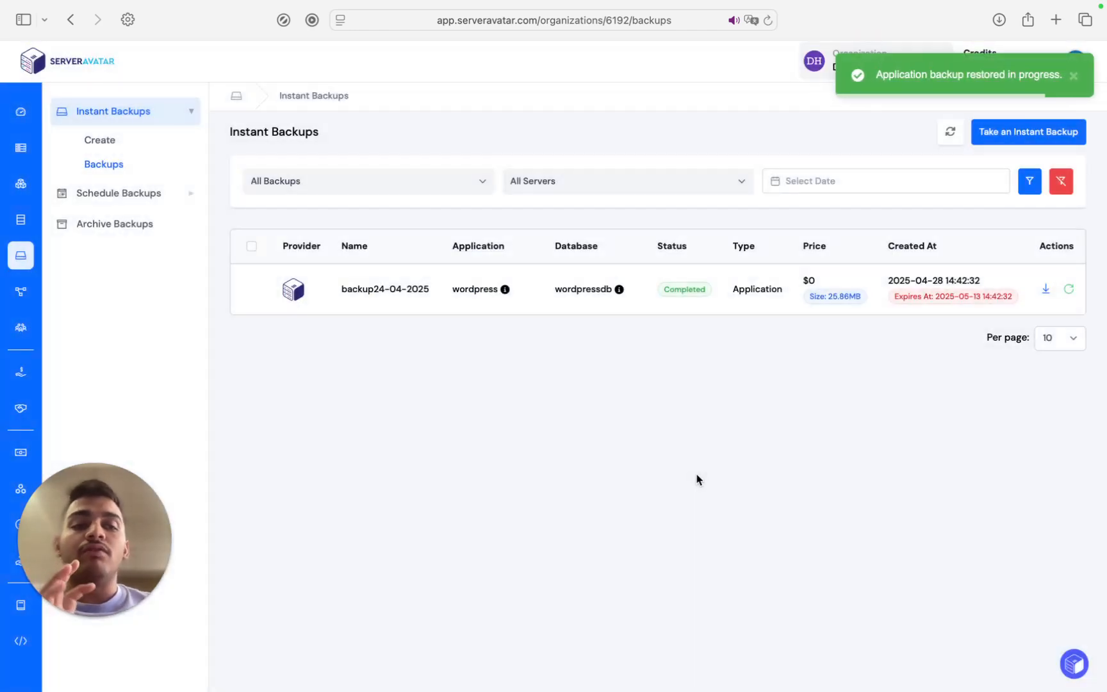